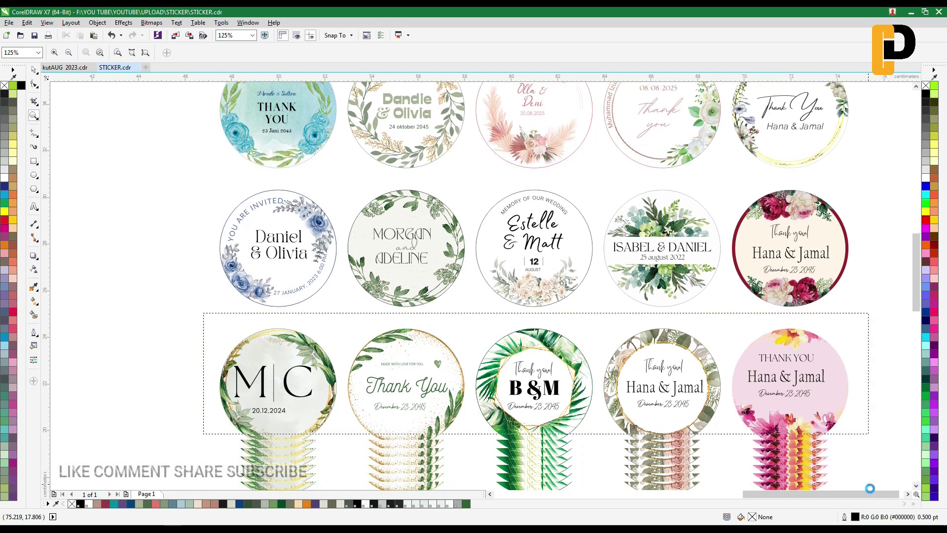
- Scatter the finished round sticker designs out of their grid into loose positions beside the page
scroll(835, 467, "up", 2)
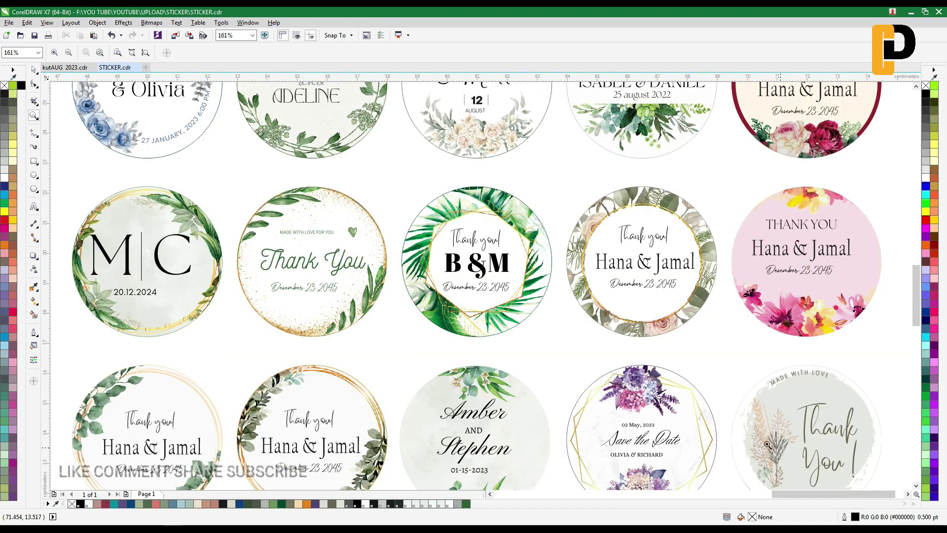
scroll(420, 262, "down", 3)
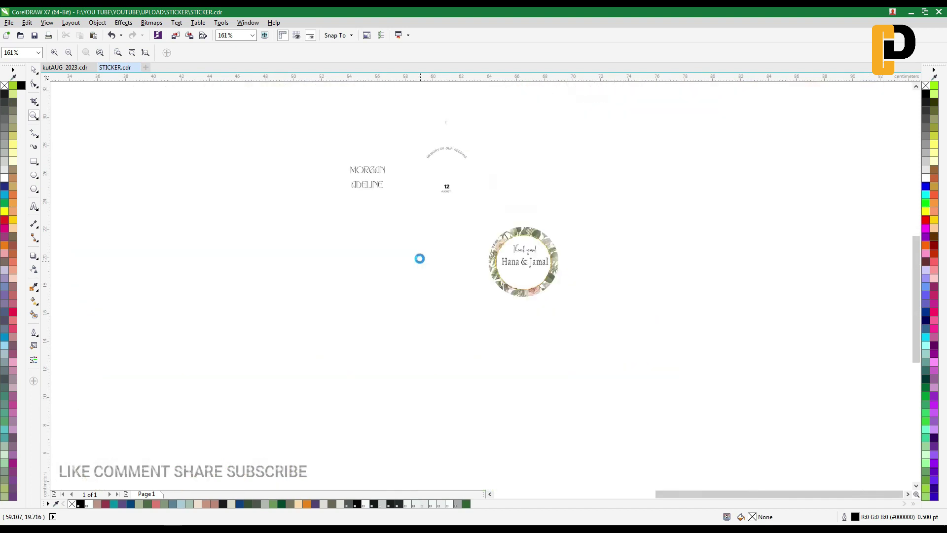
left_click_drag(243, 309, 662, 401)
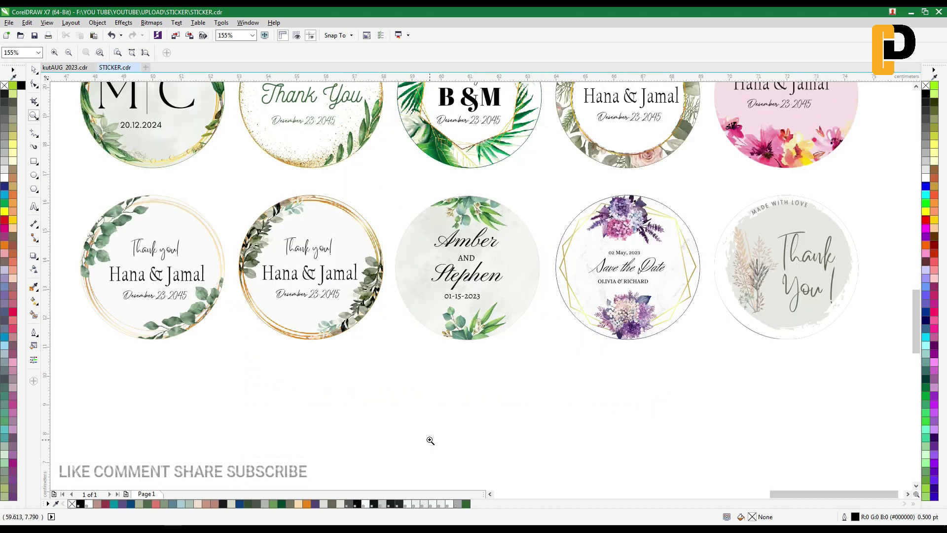
scroll(422, 422, "down", 3)
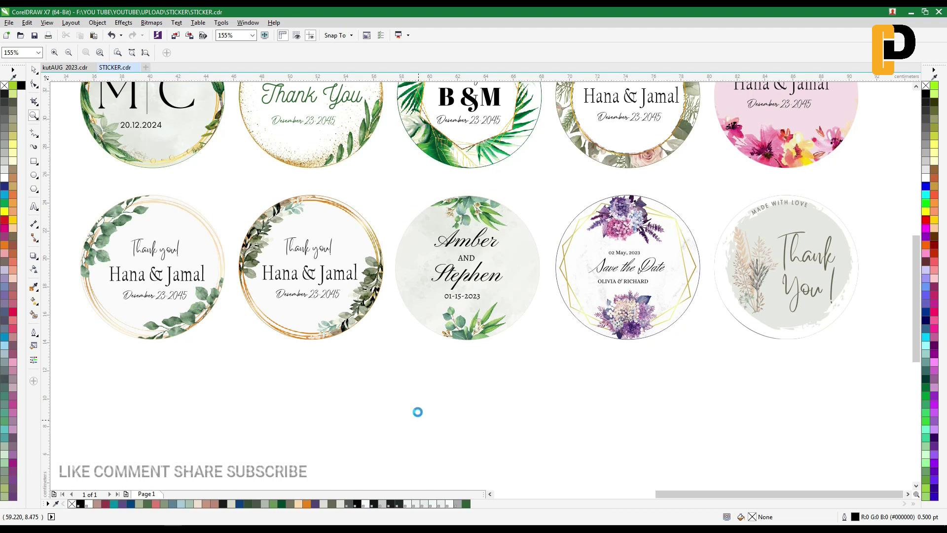
scroll(418, 411, "down", 3)
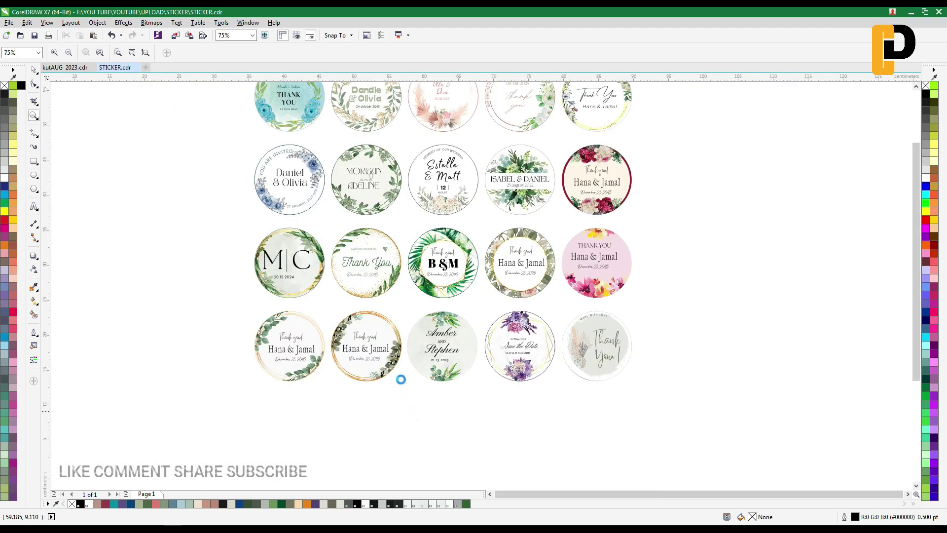
left_click(36, 73)
left_click(353, 215)
left_click_drag(353, 215, 292, 215)
left_click_drag(390, 223, 330, 187)
left_click_drag(427, 218, 384, 177)
left_click_drag(469, 217, 478, 181)
left_click_drag(353, 253, 317, 260)
left_click_drag(392, 254, 376, 227)
left_click_drag(430, 254, 430, 229)
left_click_drag(469, 253, 523, 246)
left_click_drag(353, 295, 300, 310)
left_click(386, 299)
left_click_drag(386, 299, 373, 288)
left_click_drag(429, 299, 426, 281)
left_click_drag(470, 298, 501, 311)
left_click_drag(469, 341, 562, 355)
left_click_drag(508, 380, 519, 398)
left_click_drag(483, 382, 488, 364)
left_click_drag(429, 338, 405, 418)
left_click_drag(427, 378, 446, 405)
left_click_drag(396, 344, 436, 339)
left_click_drag(380, 375, 298, 364)
left_click_drag(353, 339, 375, 339)
left_click_drag(354, 380, 356, 392)
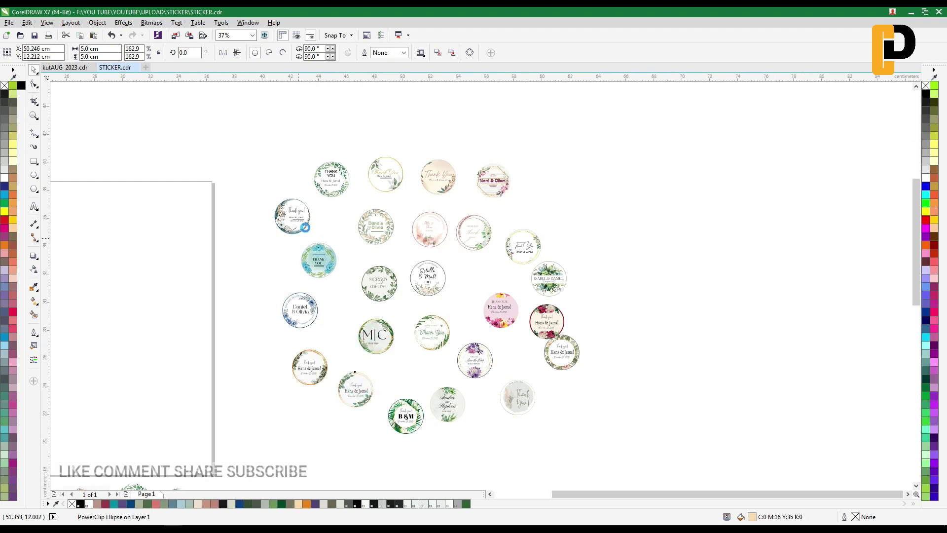
left_click(182, 127)
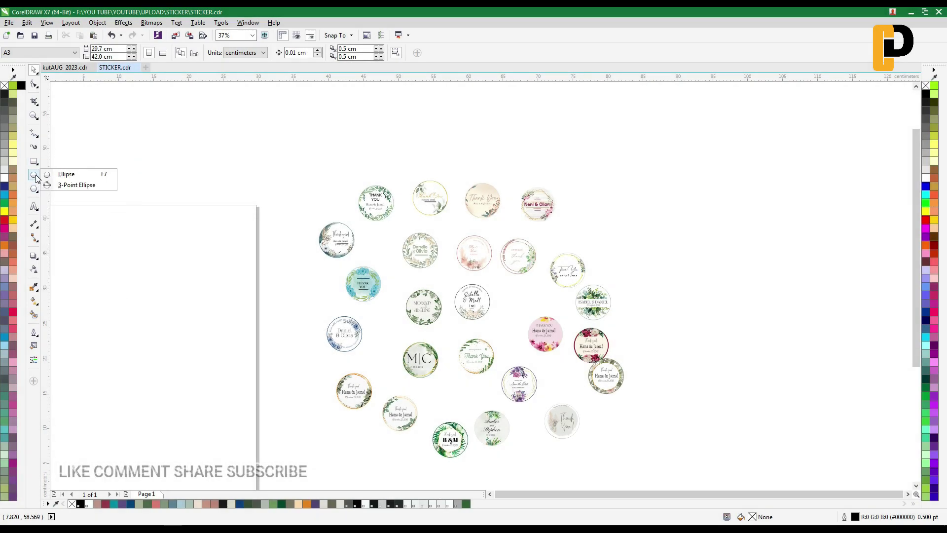
- Draw a circle about 13.5 cm in diameter over the page's upper-right corner and choose centimeters as the document units
left_click(34, 175)
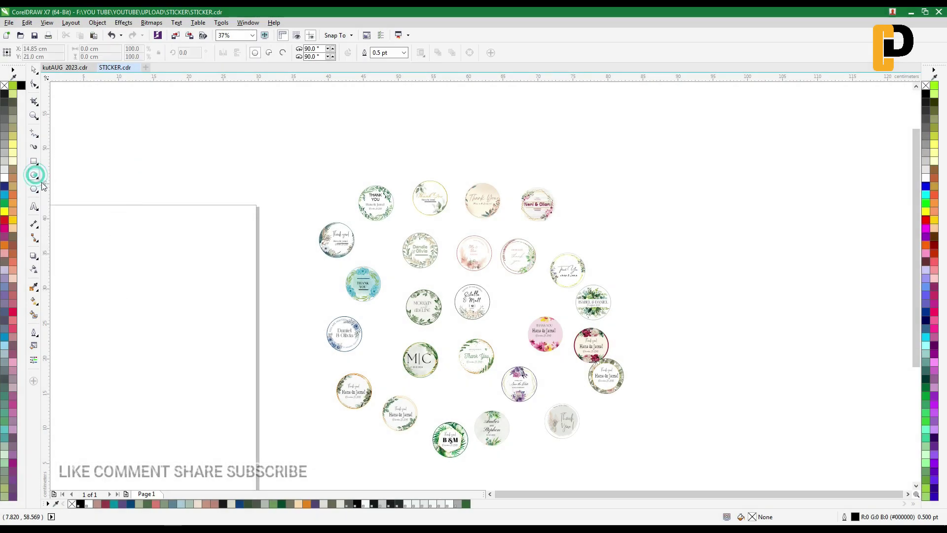
left_click_drag(185, 161, 279, 256)
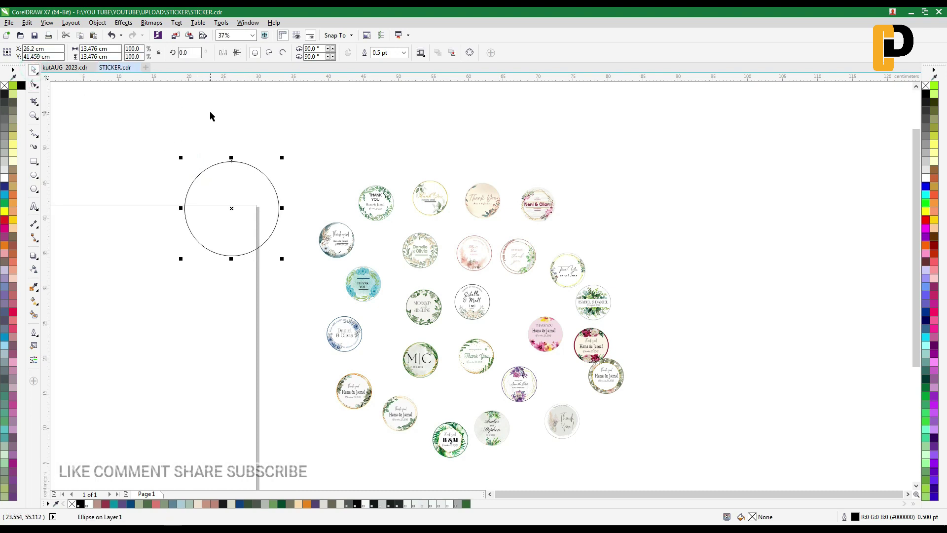
left_click(195, 97)
left_click(242, 53)
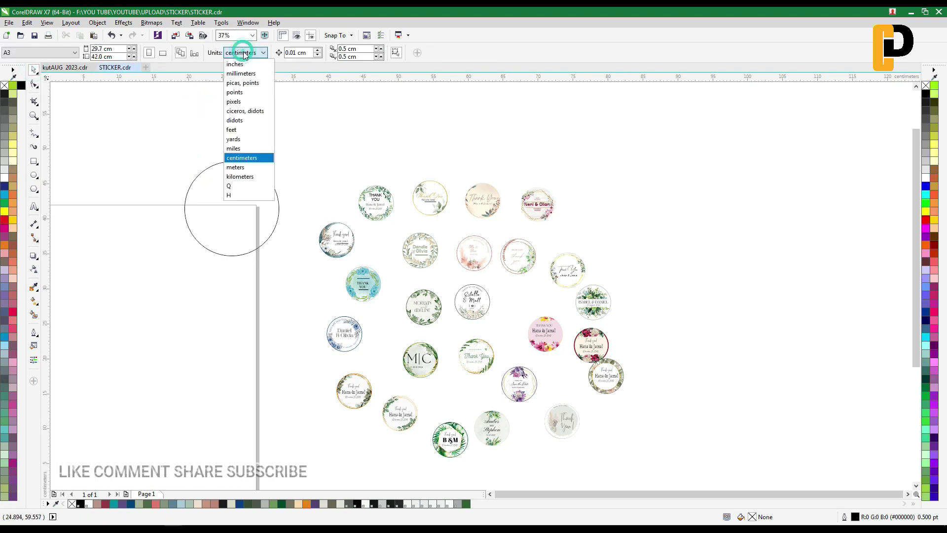
left_click(242, 157)
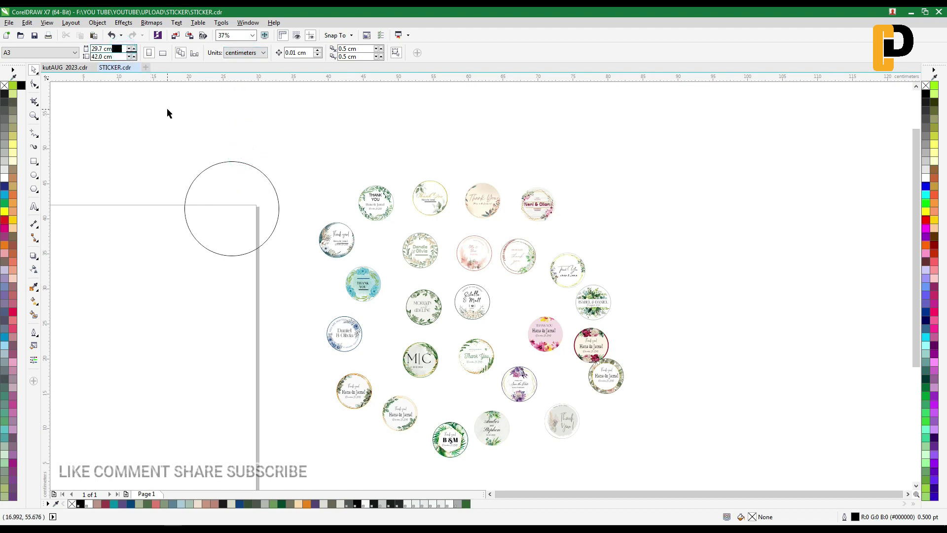
- Set the circle's width and height to 5 cm and move it below the page beside the floral artwork
left_click(217, 168)
left_click_drag(112, 50, 72, 47)
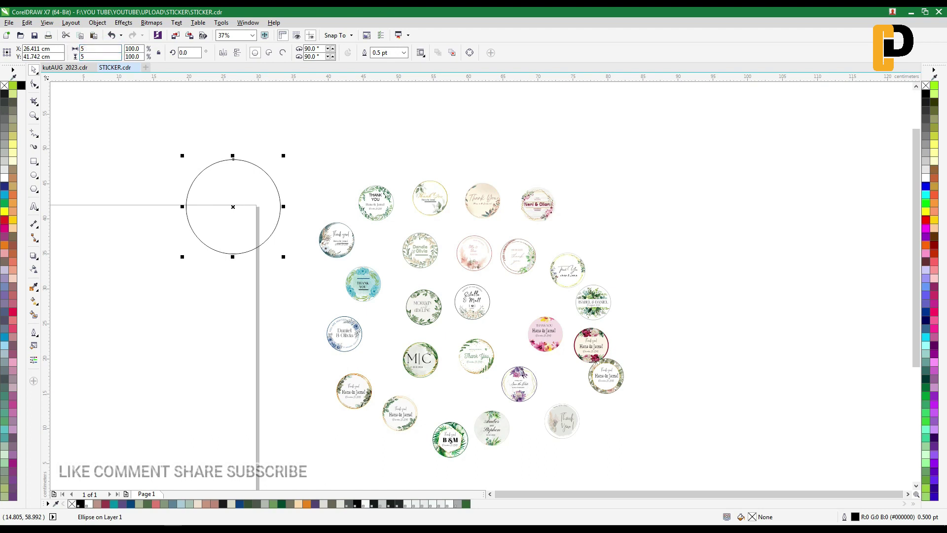
key("Return")
left_click(99, 123)
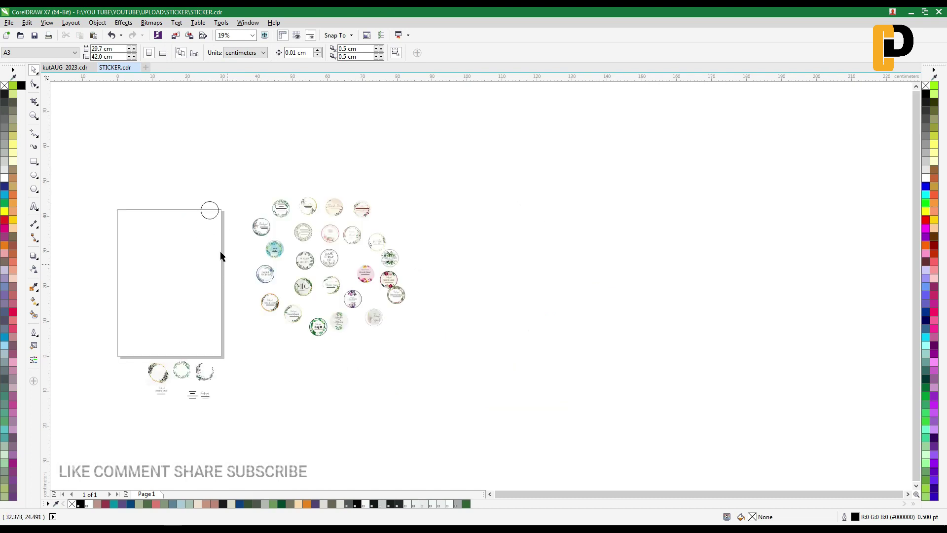
left_click_drag(211, 218, 235, 377)
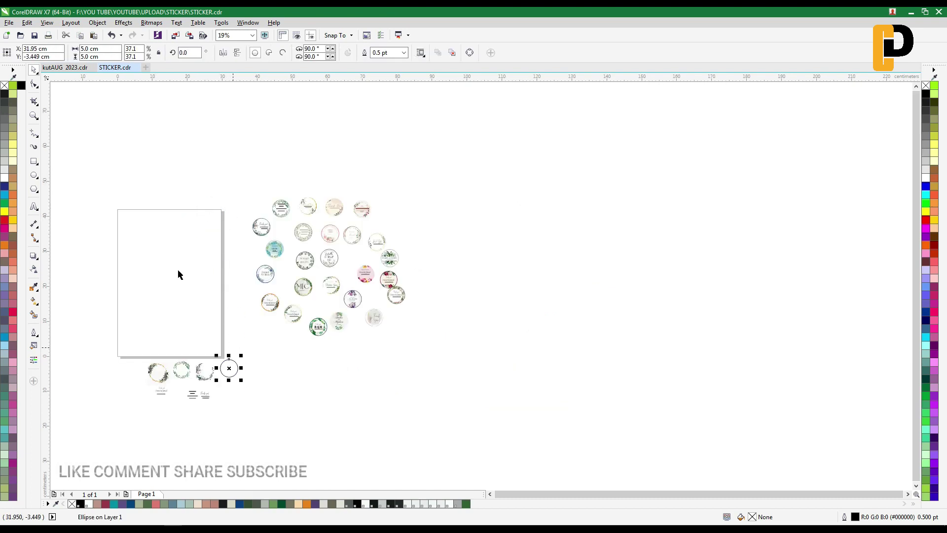
- PowerClip the teal floral crescent image inside the 5 cm circle
left_click(34, 115)
left_click_drag(103, 328, 264, 428)
left_click_drag(294, 176, 747, 428)
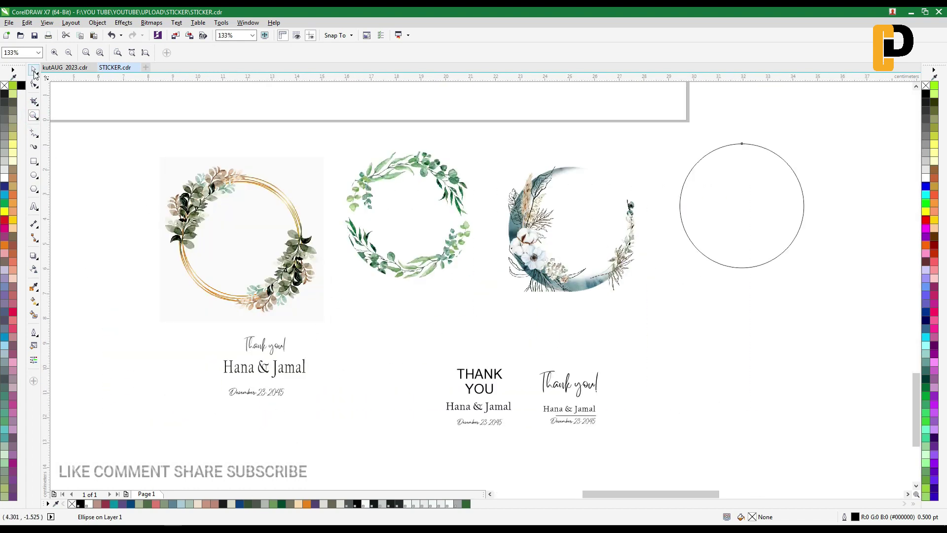
left_click(33, 71)
right_click(535, 205)
left_click(555, 212)
left_click(710, 219)
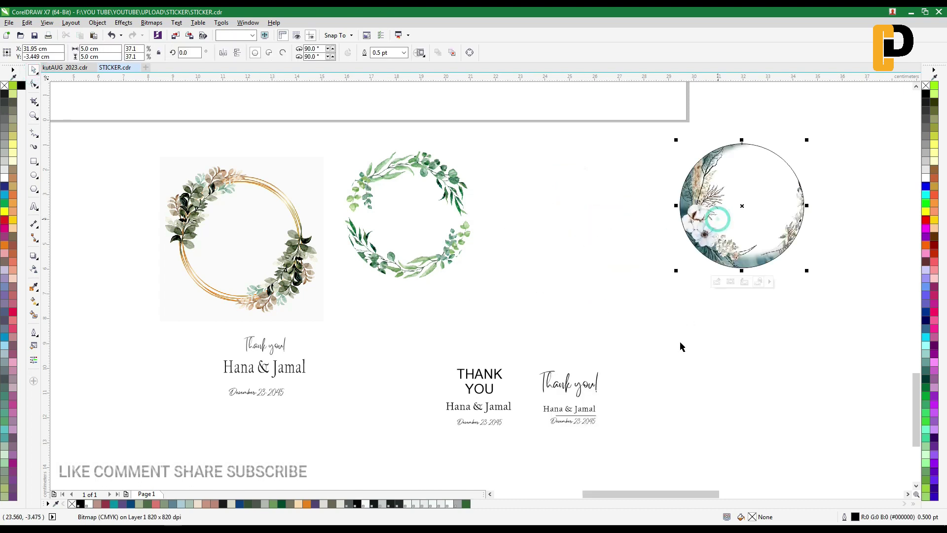
left_click(633, 280)
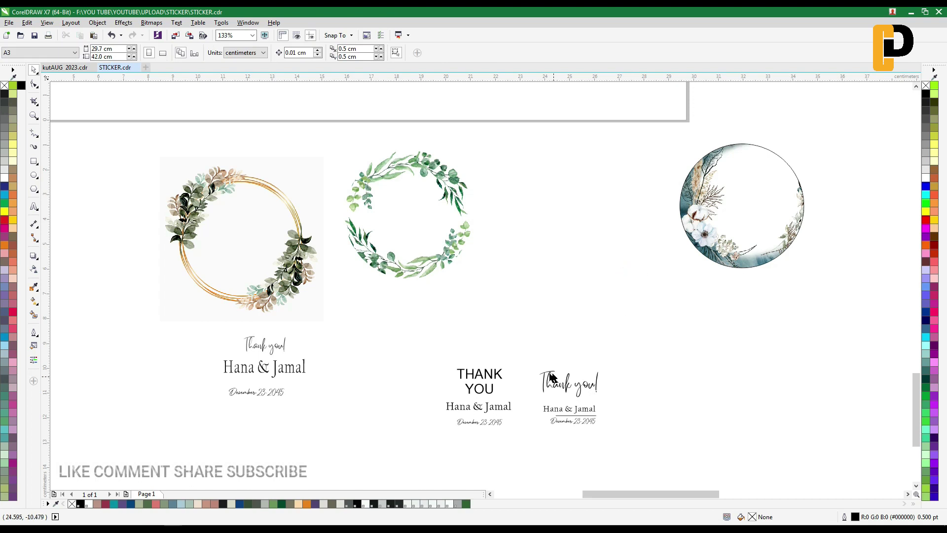
- Move the script "Thank you!" text group with the couple's names and date into the teal floral circle
left_click_drag(552, 394, 606, 450)
left_click_drag(592, 388, 748, 196)
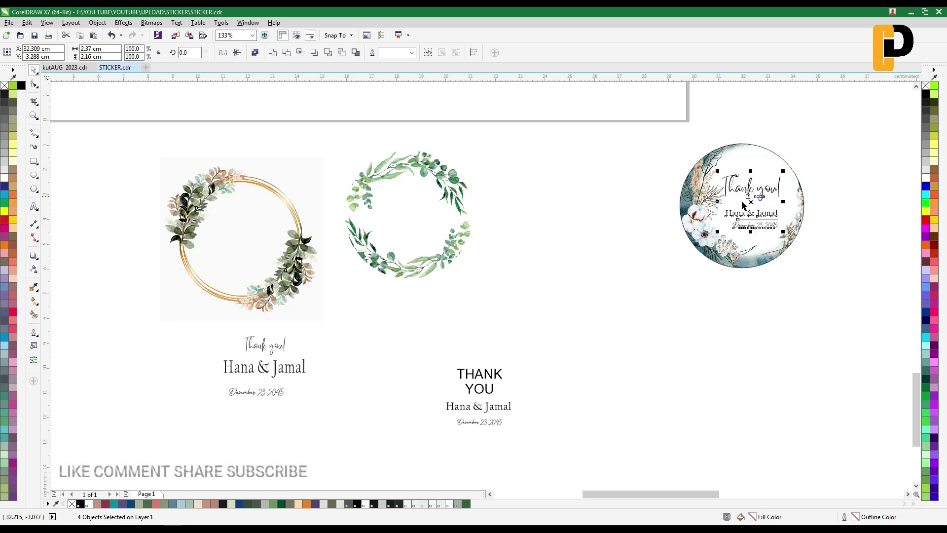
left_click(617, 244)
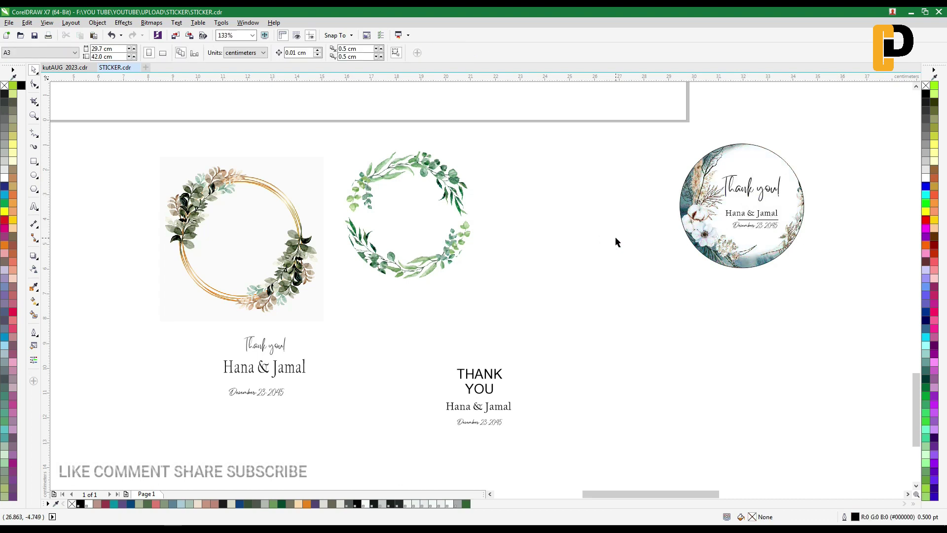
- Place a copy of the teal floral circle, without its text, directly to the left of the original
left_click(717, 166)
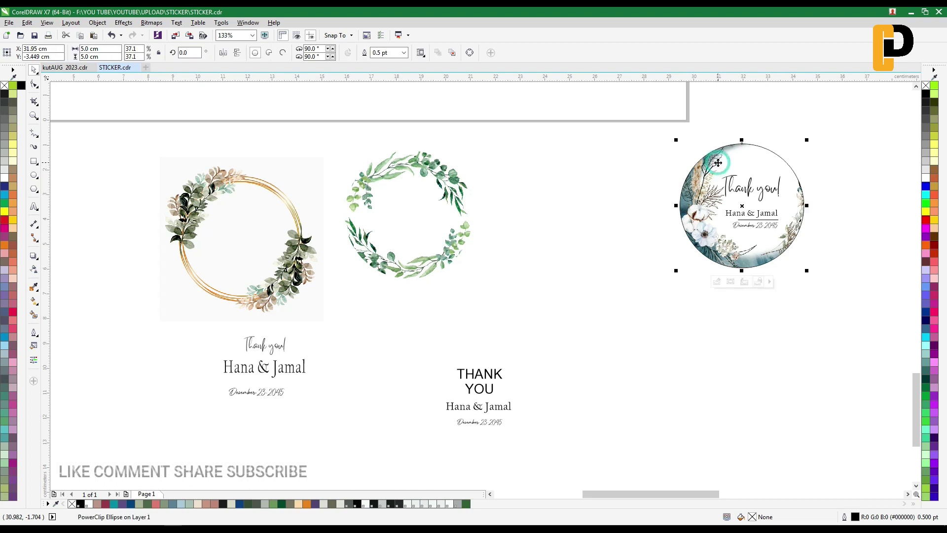
left_click_drag(717, 166, 575, 168)
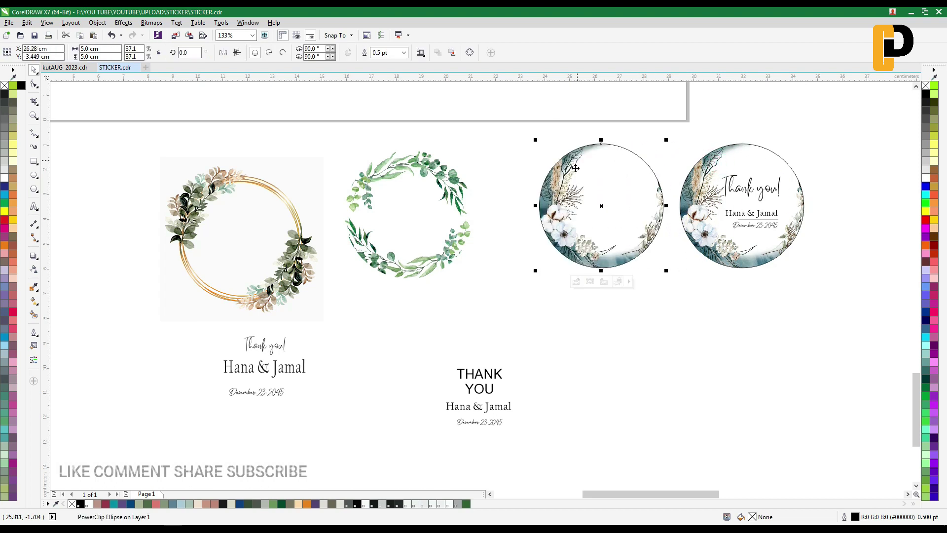
left_click(602, 296)
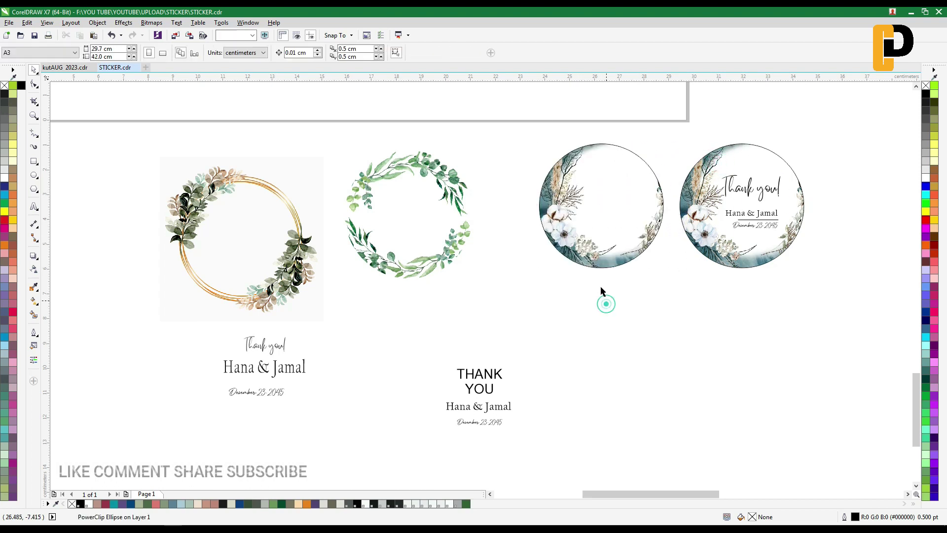
- PowerClip the green leaf wreath image inside the copied circle
left_click(413, 172)
right_click(411, 165)
left_click(434, 171)
left_click(569, 214)
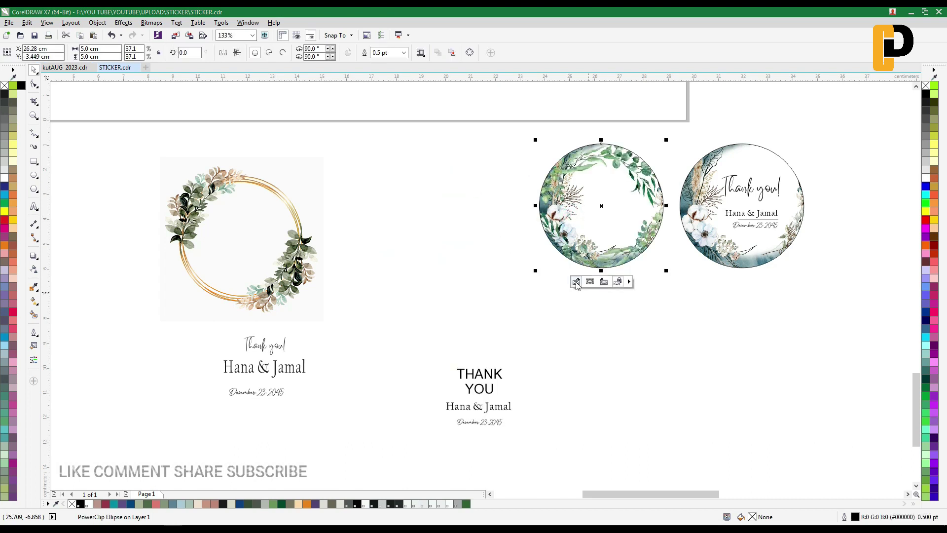
- Open the copied circle's PowerClip contents for editing and delete the teal floral bitmap from them
left_click(576, 281)
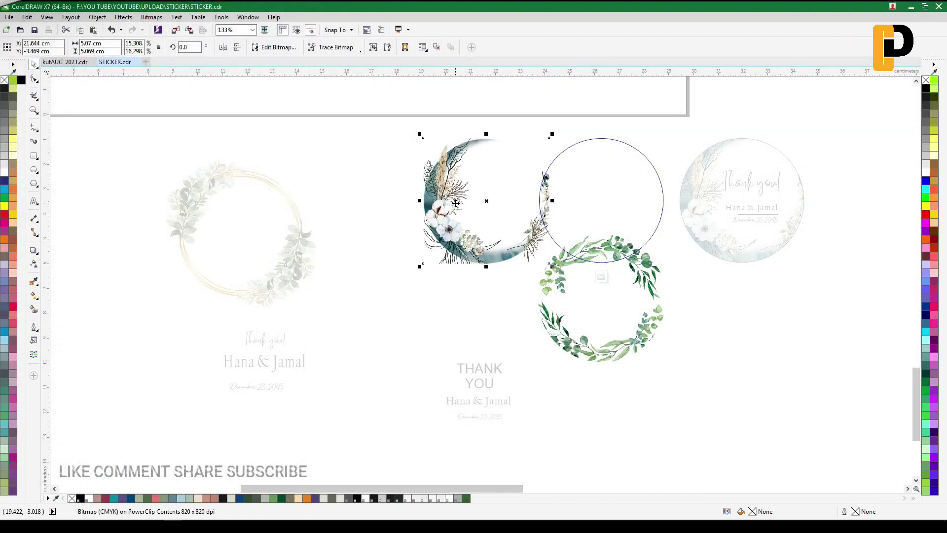
right_click(456, 202)
left_click(494, 360)
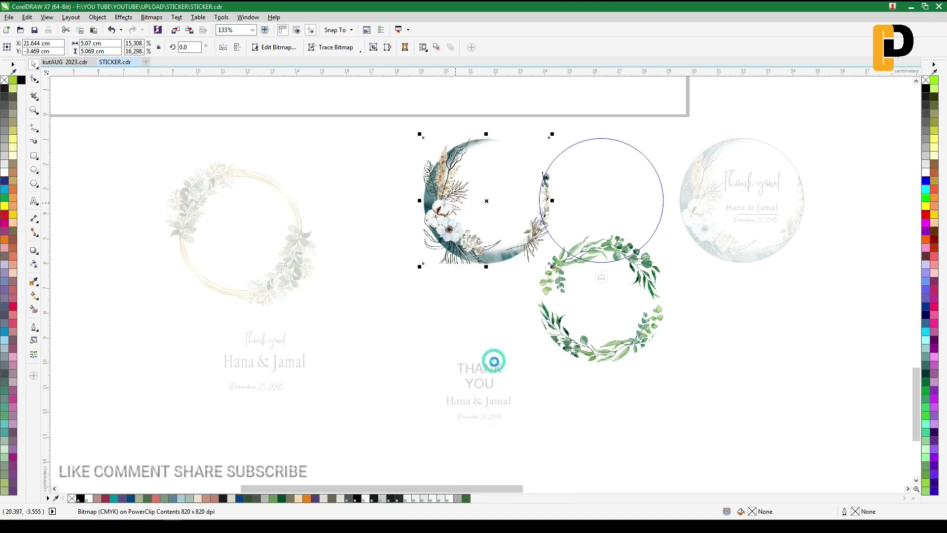
right_click(462, 247)
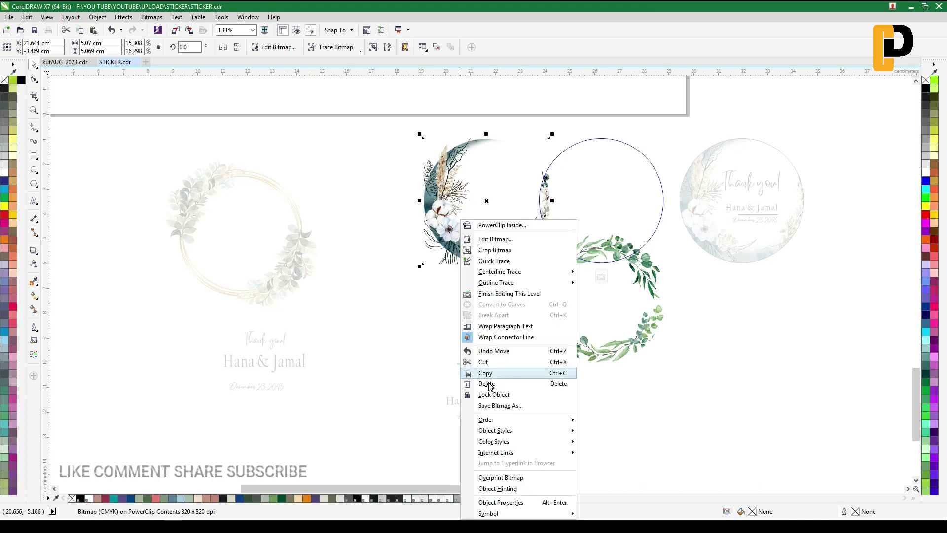
left_click(503, 384)
- Center the green leaf wreath within the circle outline and finish editing the PowerClip contents
left_click_drag(555, 277, 555, 175)
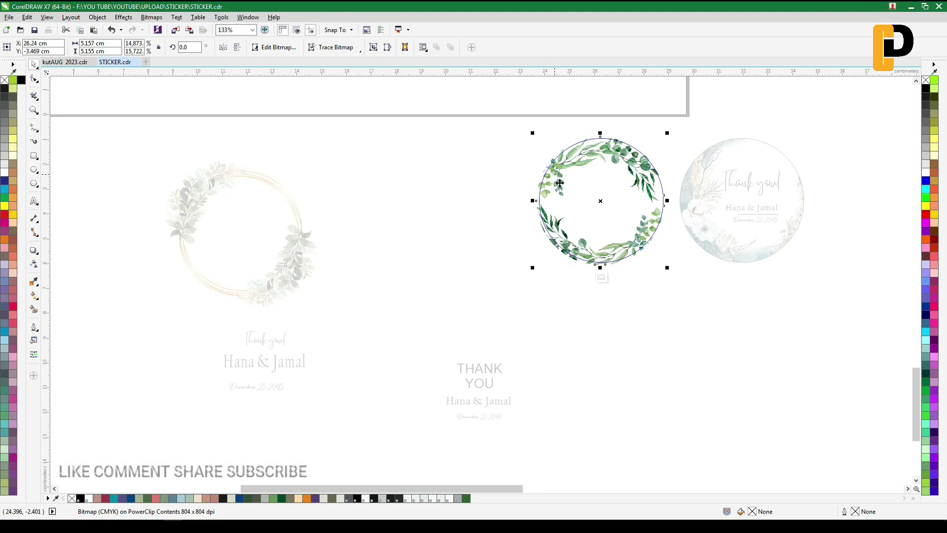
scroll(618, 164, "up", 2)
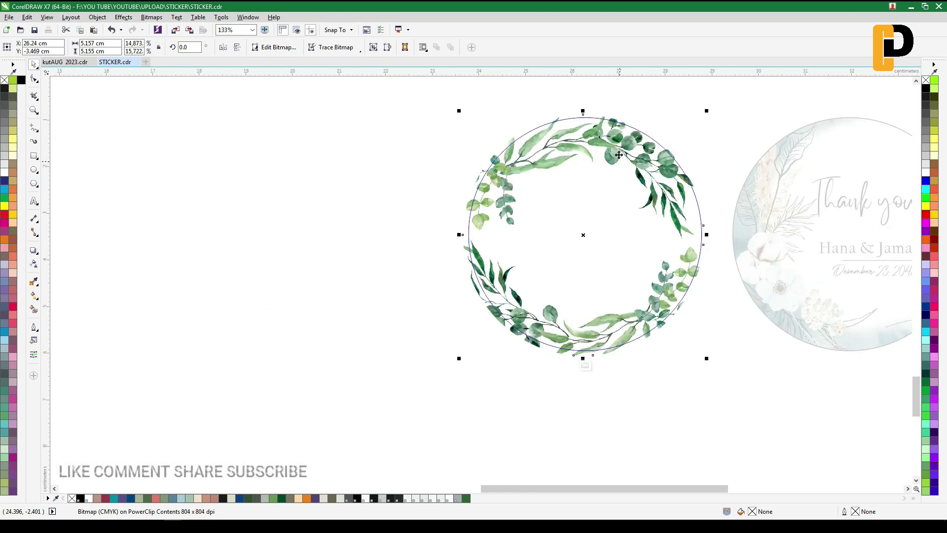
left_click_drag(619, 155, 621, 151)
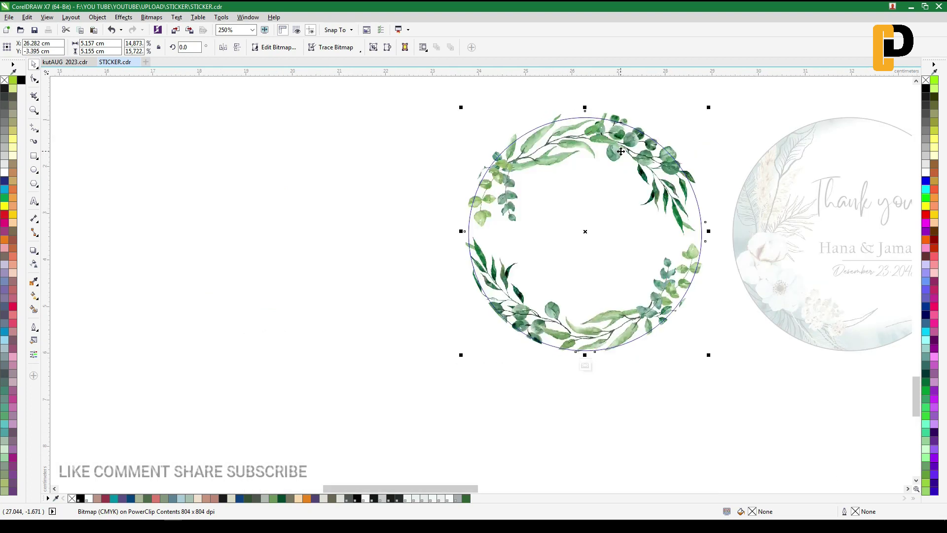
left_click(585, 365)
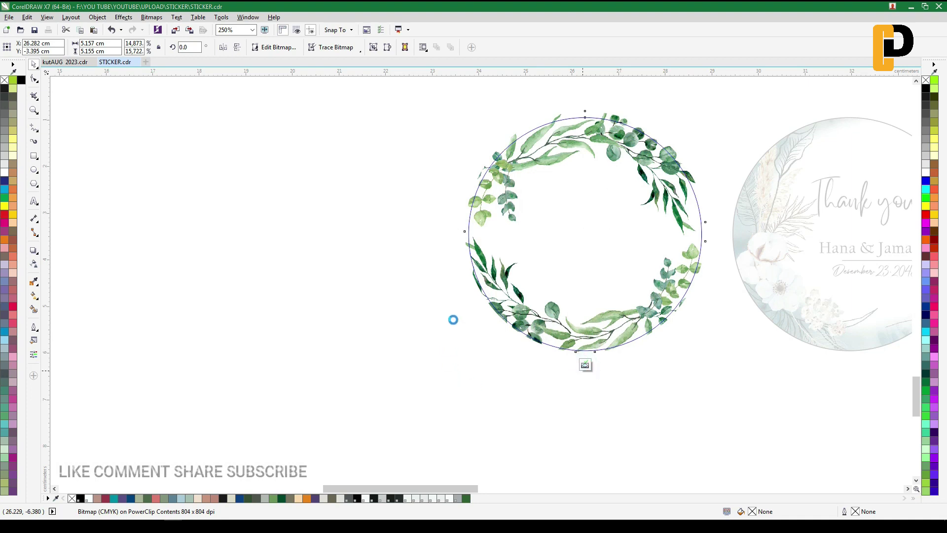
- Move the uppercase "THANK YOU" text group with the couple's names and date into the center of the green wreath circle
scroll(450, 304, "down", 2)
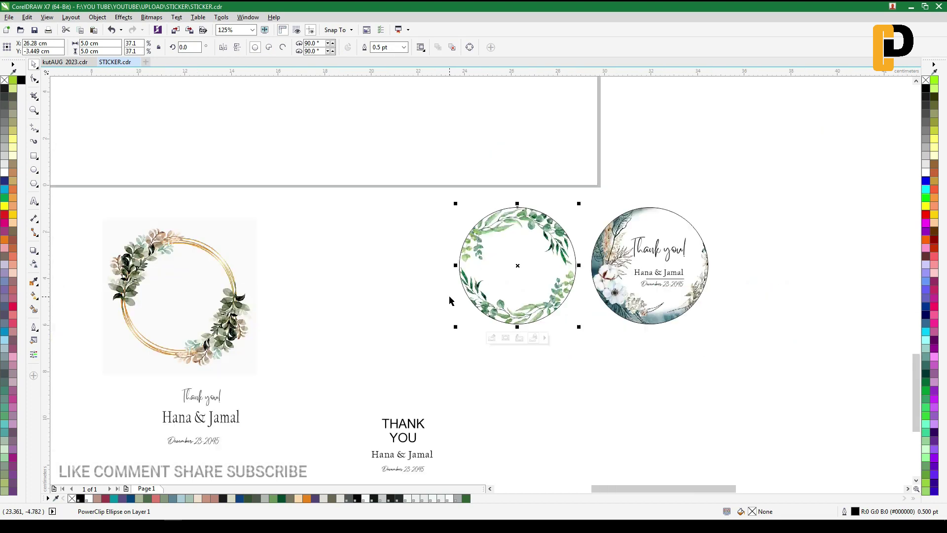
left_click_drag(360, 398, 438, 459)
scroll(389, 461, "down", 1)
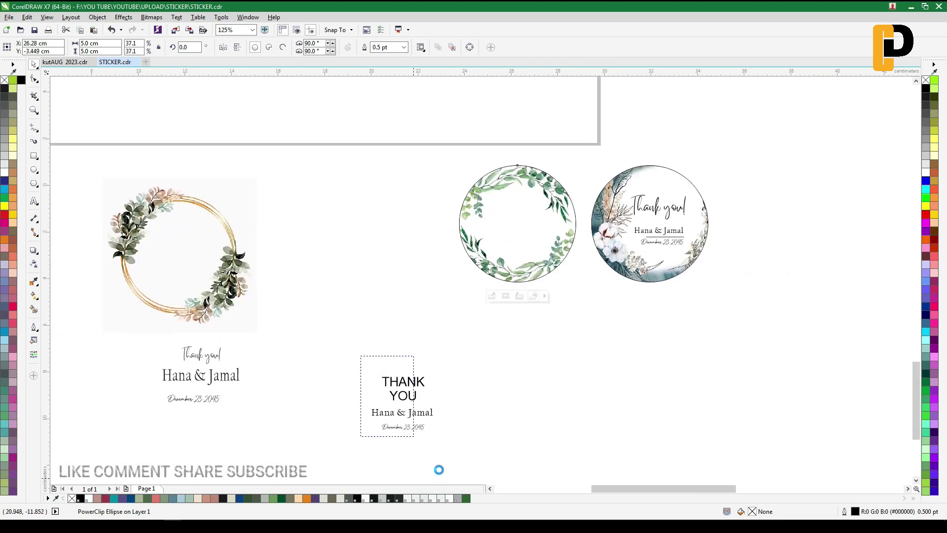
left_click_drag(404, 402, 517, 227)
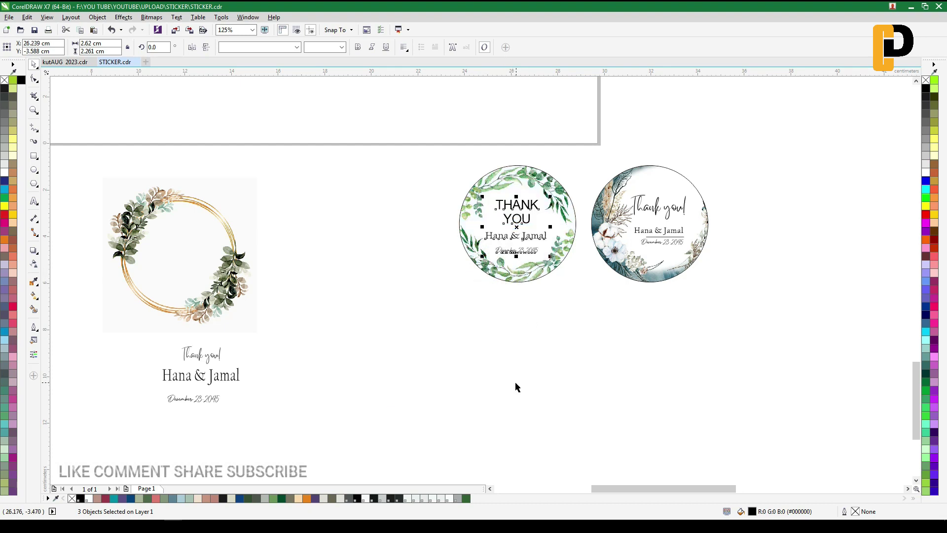
left_click(516, 385)
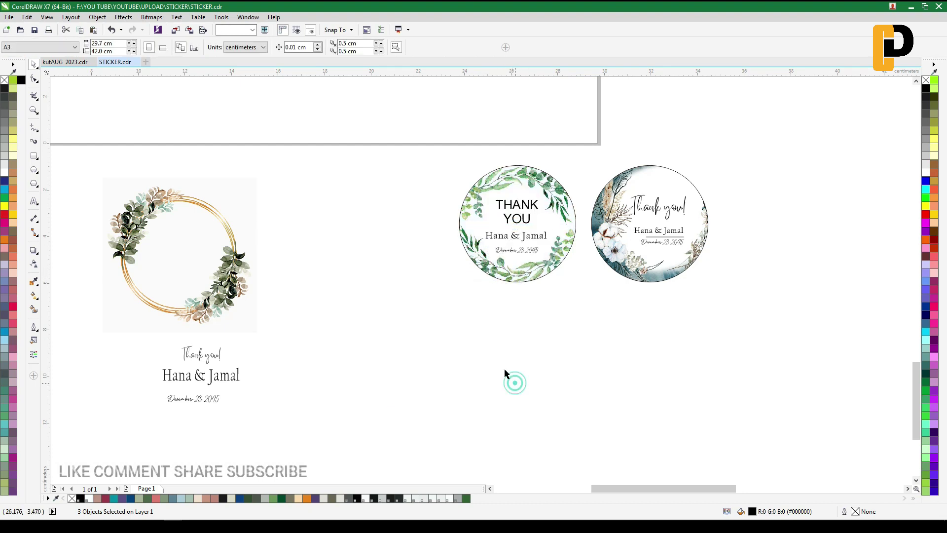
- Place a copy of the green wreath circle, without its text, to the left of the original and select it
left_click(474, 226)
left_click_drag(475, 226, 339, 238)
key("super")
key("super")
left_click(397, 327)
left_click(391, 286)
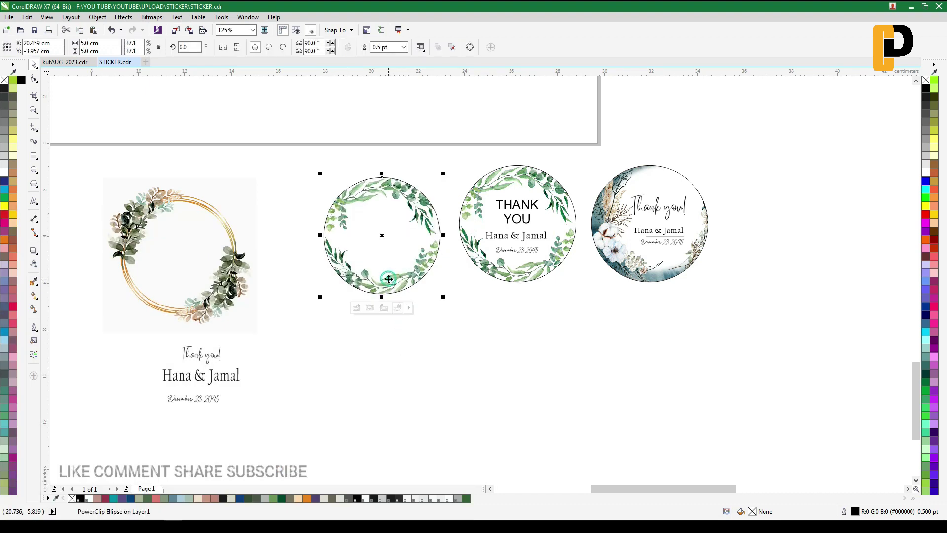
- Extract the green leaf wreath from the copied circle's PowerClip and delete it, keeping the empty circle
left_click(384, 308)
left_click(410, 326)
left_click_drag(404, 196, 437, 332)
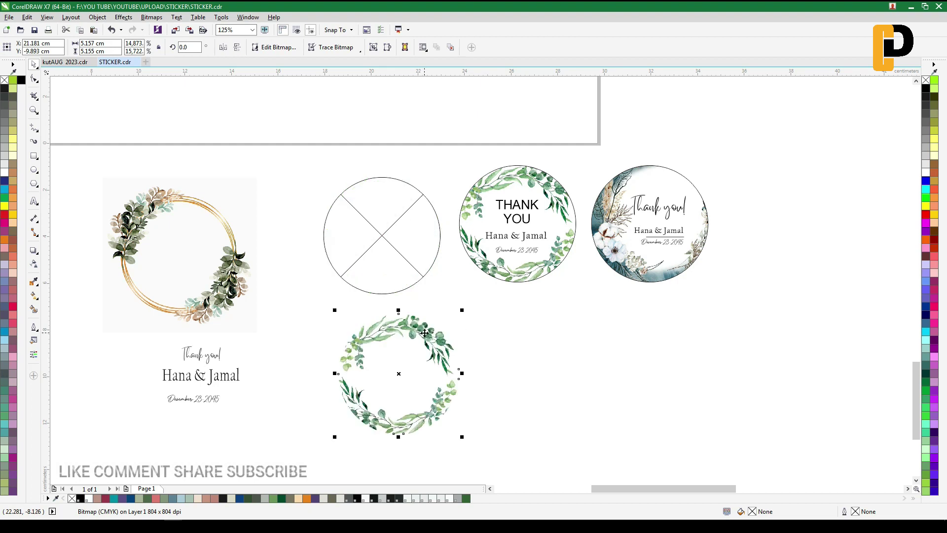
right_click(424, 333)
left_click(452, 198)
- PowerClip the gold ring wreath with olive leaves inside the empty circle
left_click(224, 243)
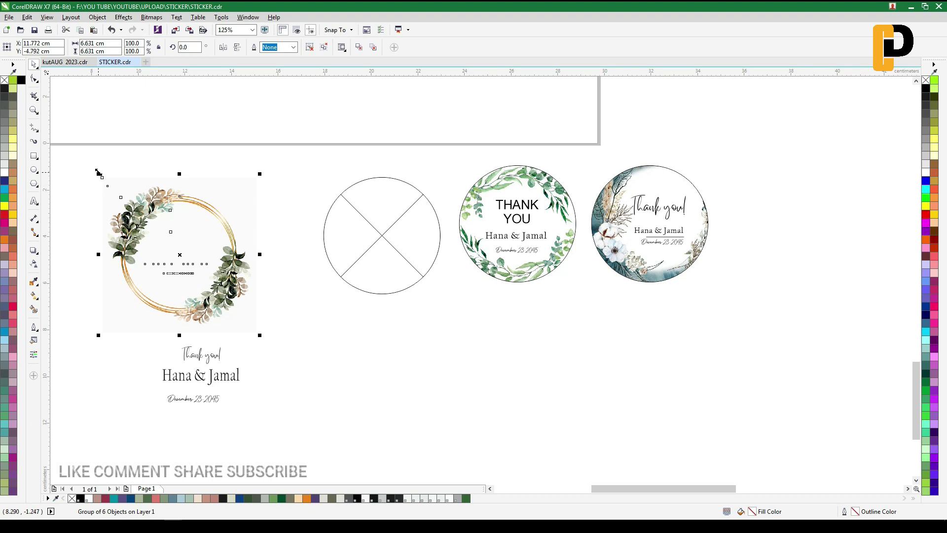
right_click(161, 203)
left_click(183, 210)
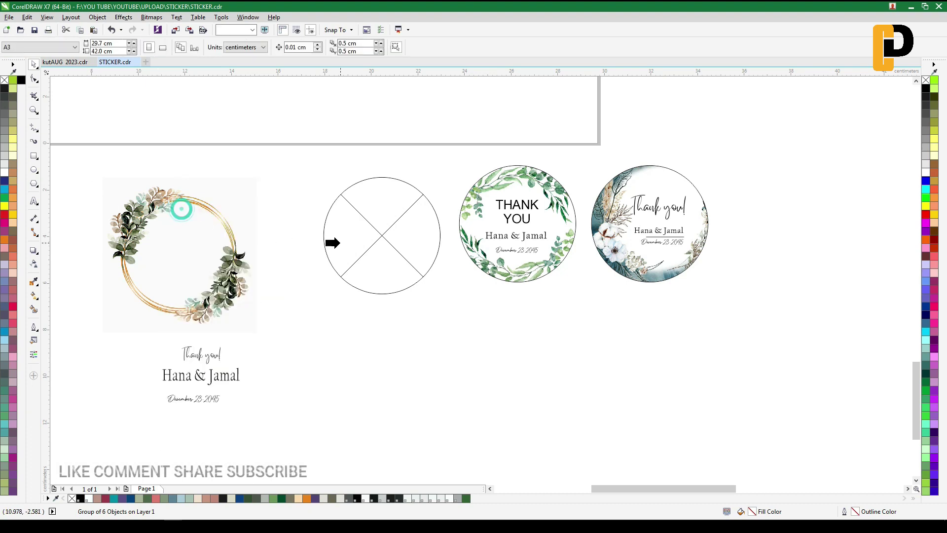
left_click(327, 241)
- Move the script "Thank you!", couple's names and date into the center of the gold ring circle and bring them to the front
left_click_drag(146, 319, 245, 412)
left_click_drag(199, 376, 385, 239)
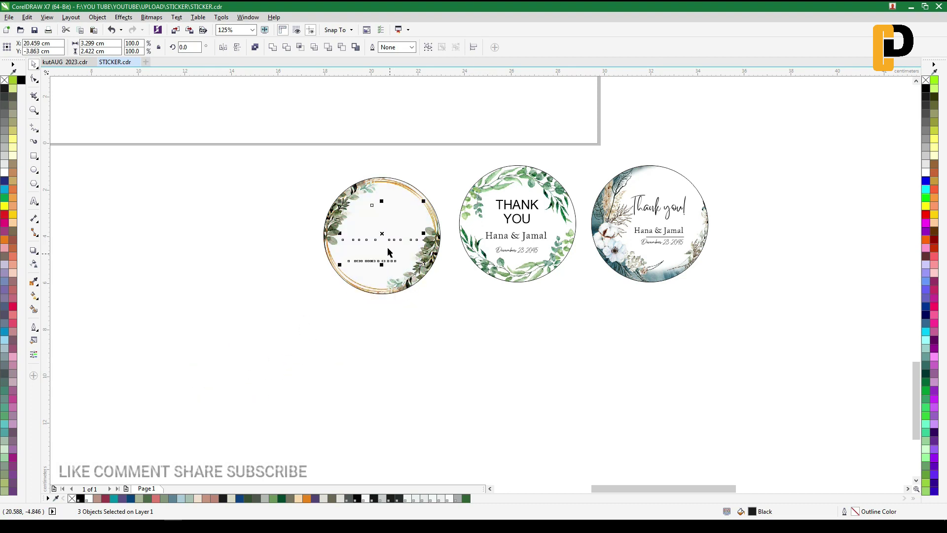
right_click(383, 232)
mouse_move(416, 352)
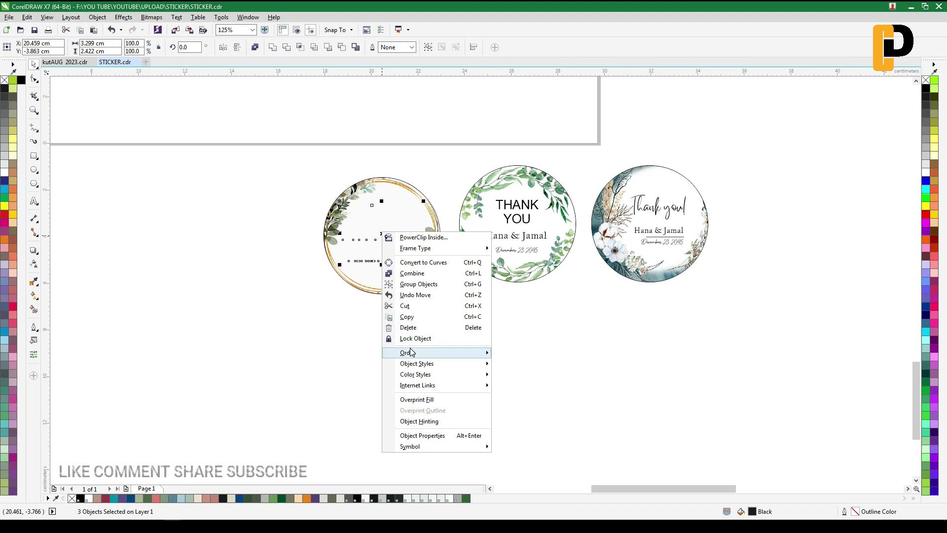
left_click(525, 358)
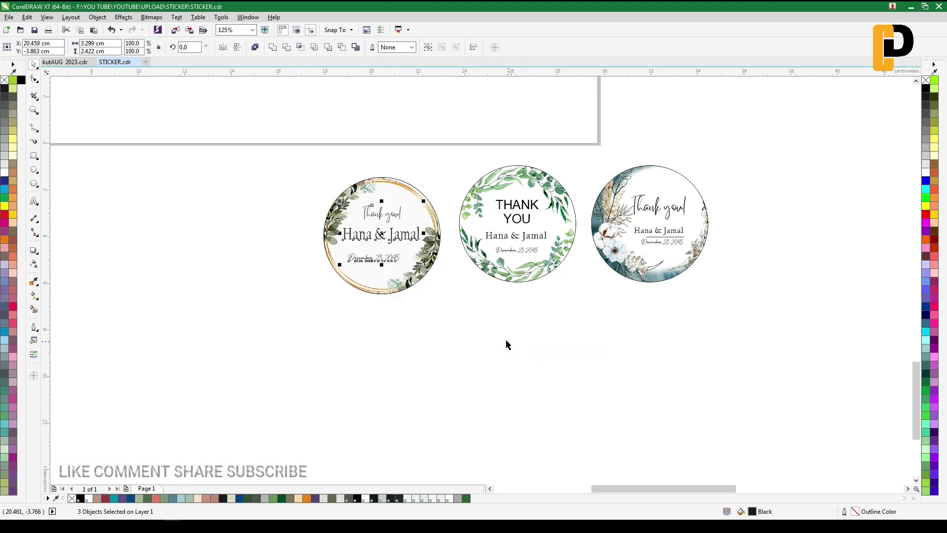
left_click(476, 329)
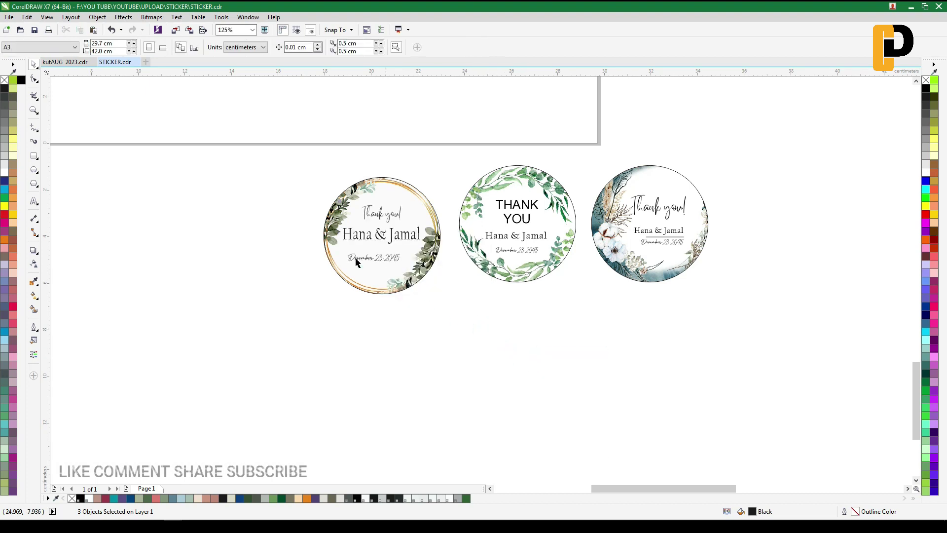
- Sample the orange from the gold ring artwork and apply it to the outline of that sticker's circle
left_click(34, 110)
left_click_drag(309, 170, 450, 311)
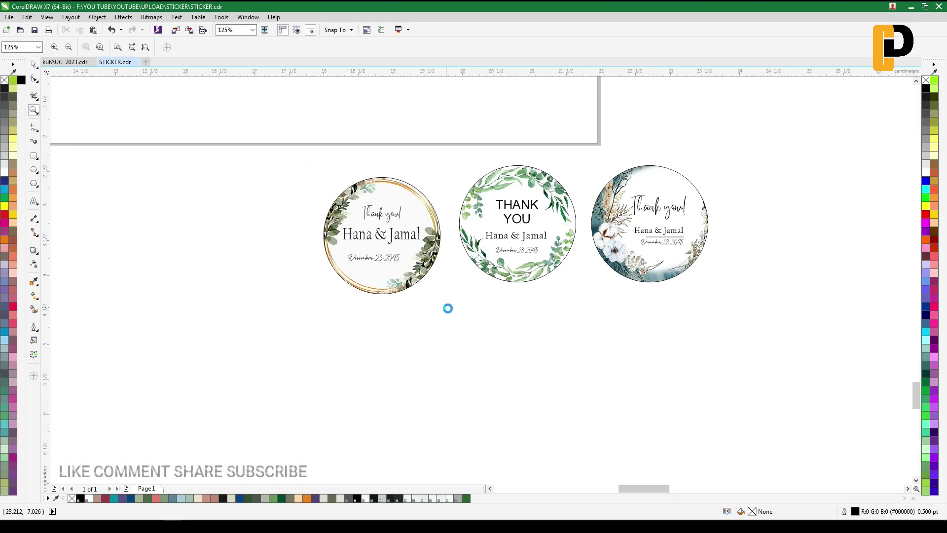
left_click(34, 282)
scroll(339, 269, "up", 2)
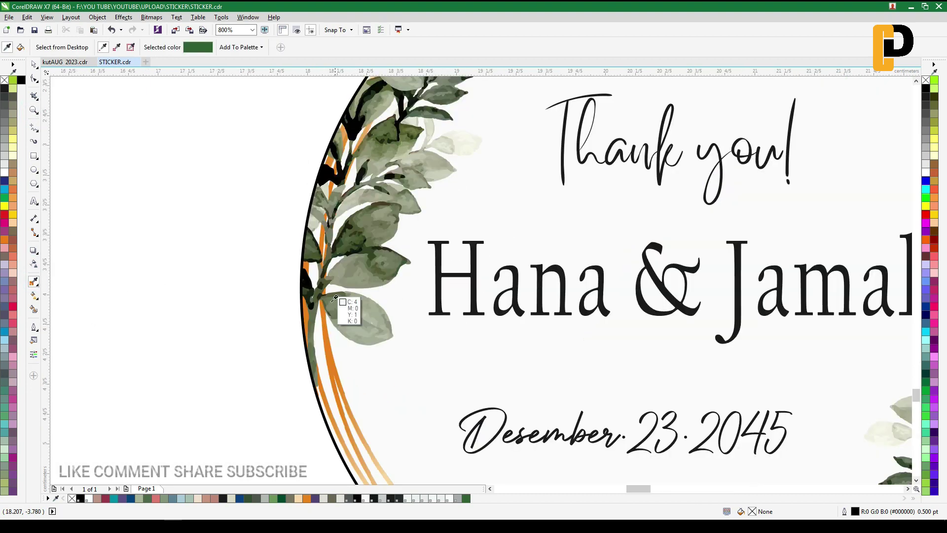
left_click(322, 318)
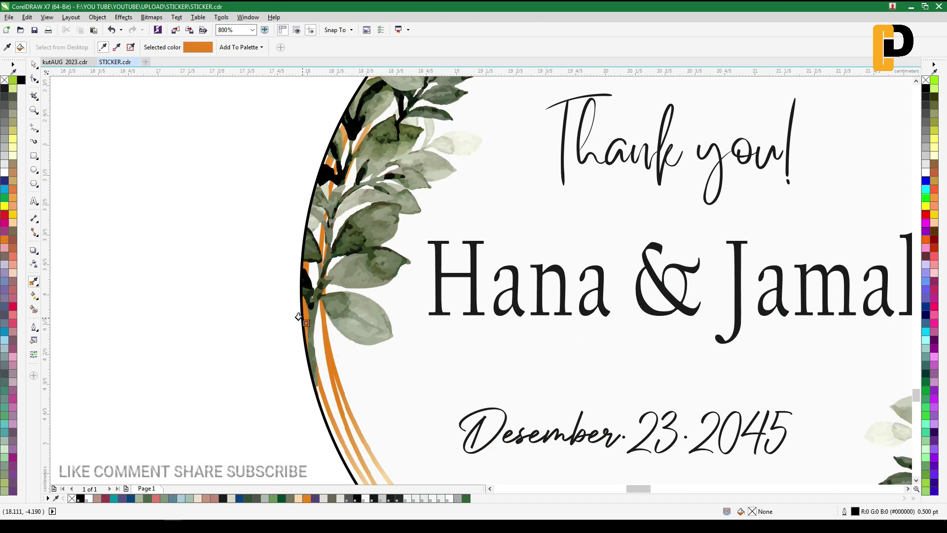
scroll(296, 317, "down", 2)
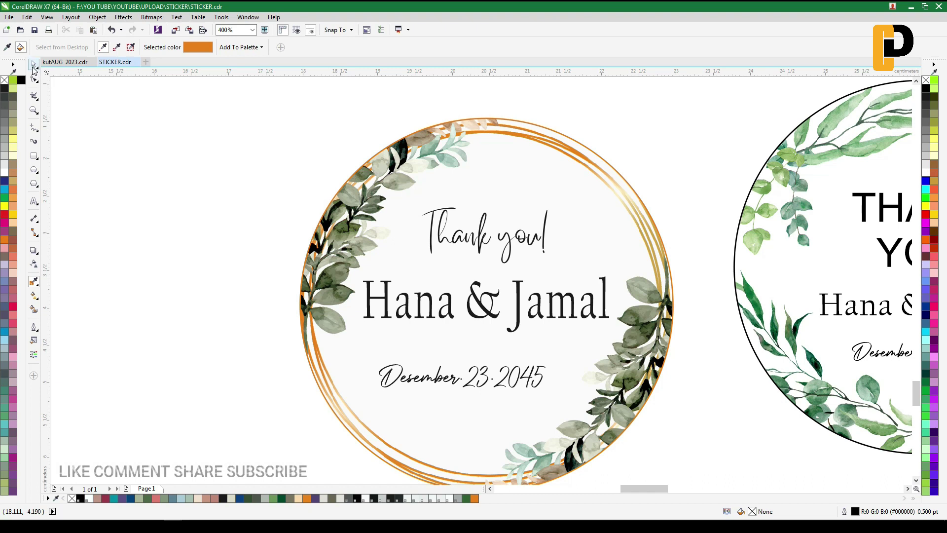
left_click(34, 65)
- Sample a muted blue-green from the eucalyptus leaves and apply it to the green wreath circle's outline
scroll(259, 270, "down", 2)
left_click_drag(493, 169, 681, 402)
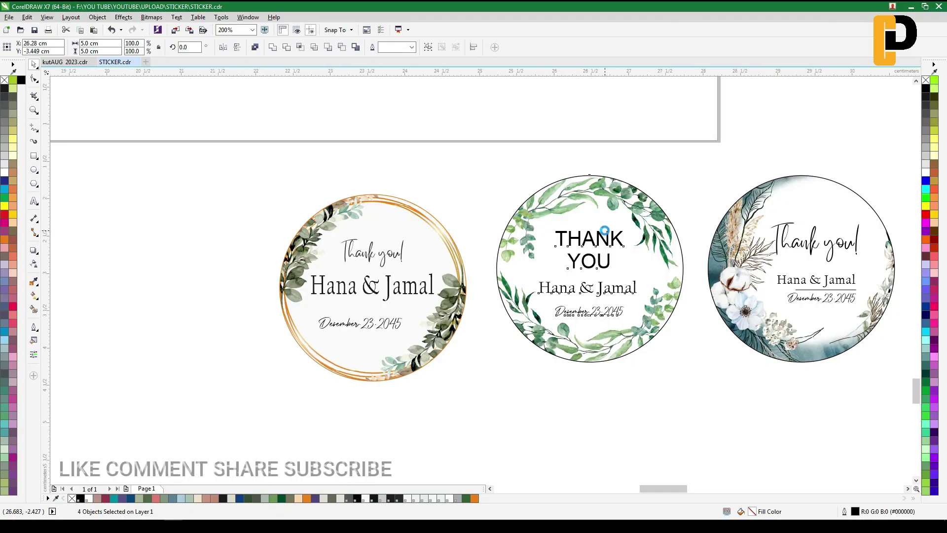
scroll(608, 236, "up", 2)
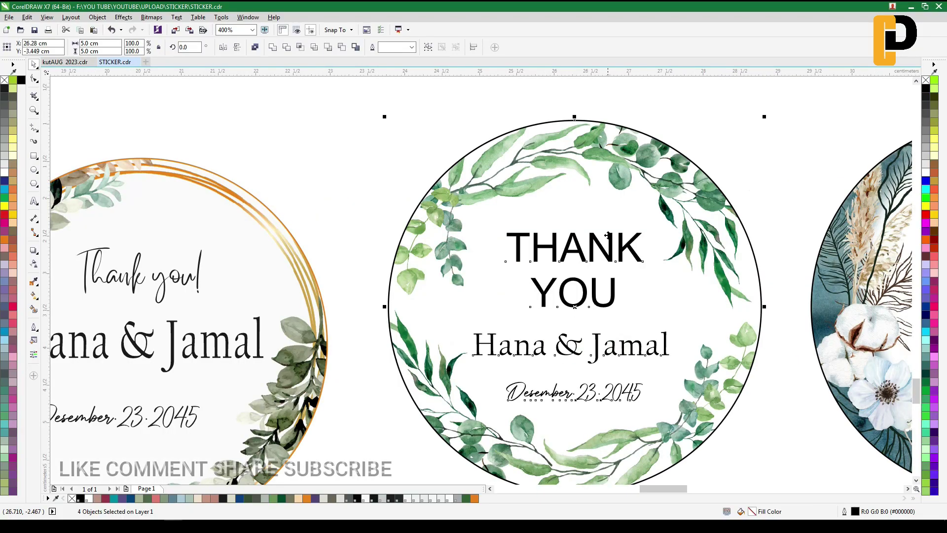
left_click(34, 283)
scroll(419, 323, "up", 2)
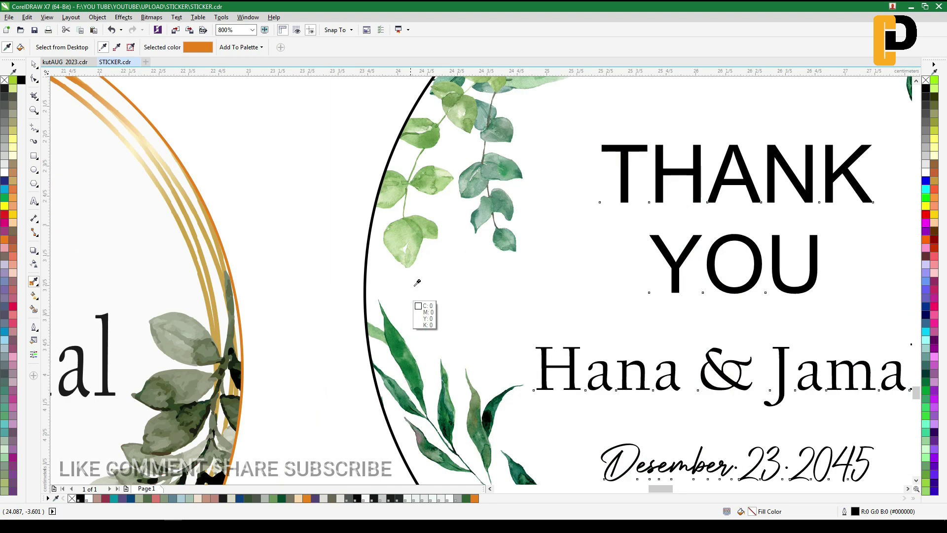
left_click(470, 188)
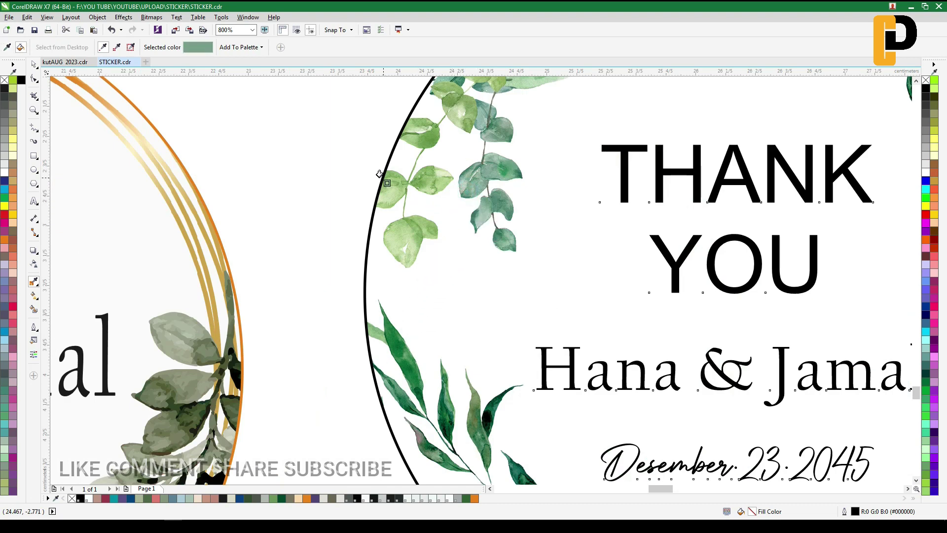
scroll(383, 169, "up", 1)
left_click(392, 191)
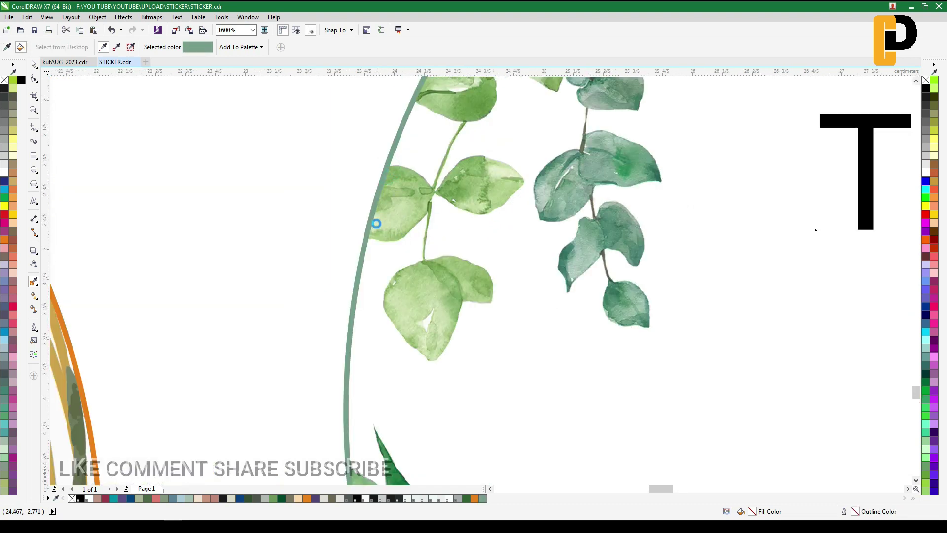
scroll(367, 236, "down", 4)
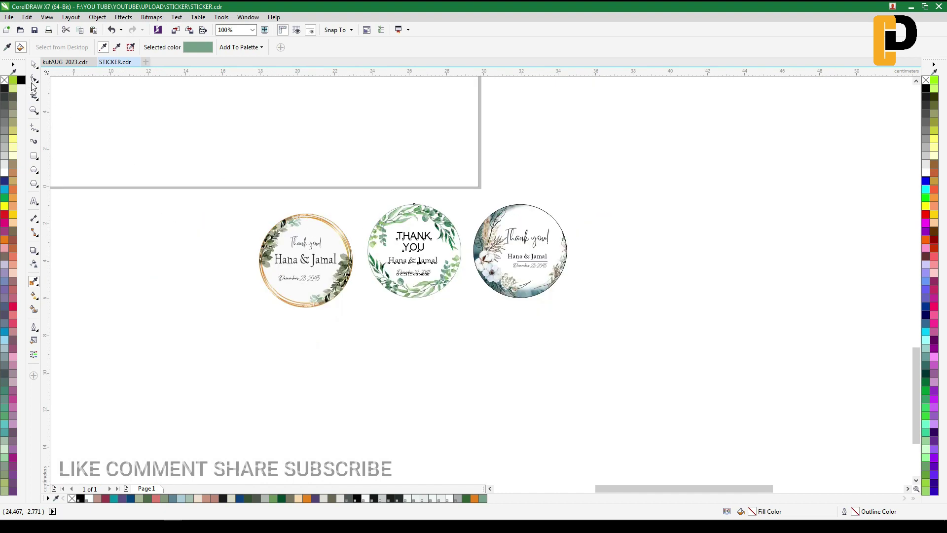
left_click(34, 66)
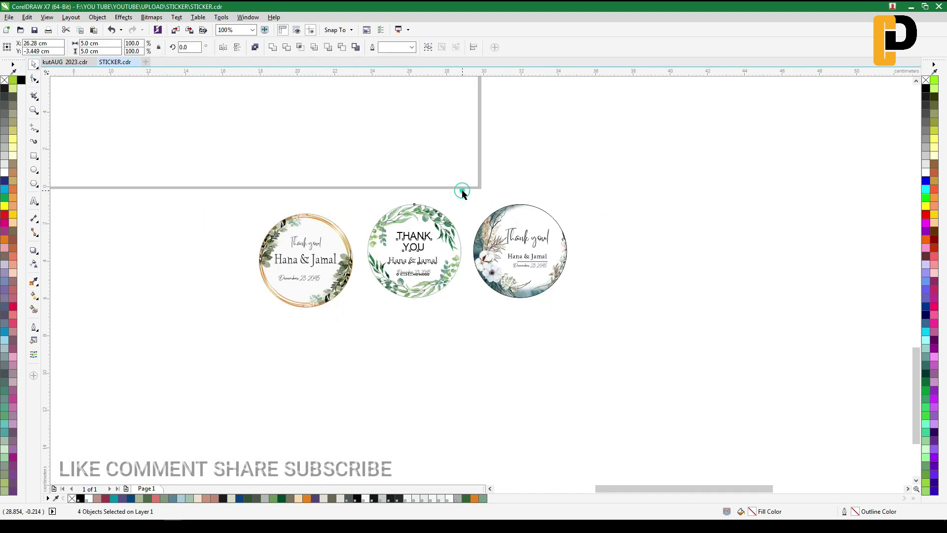
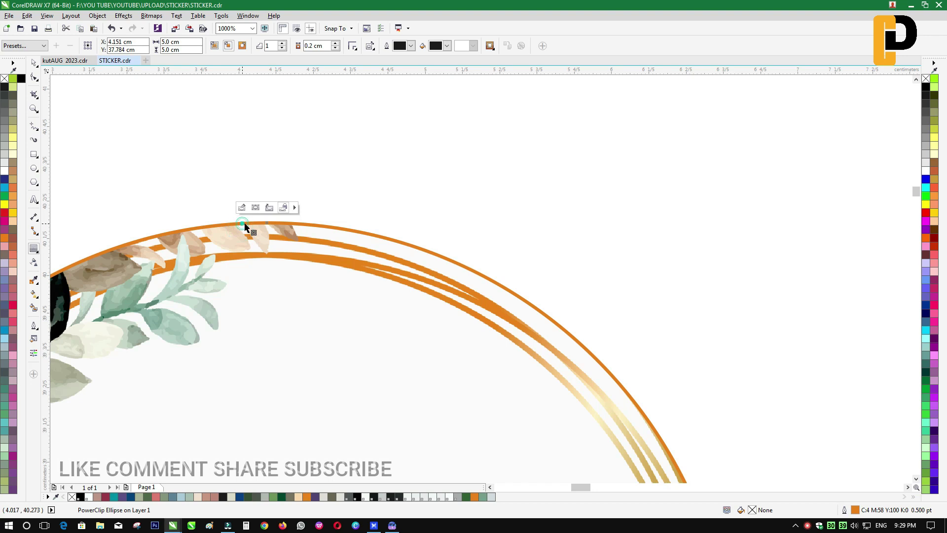
- Add an outside contour of about 0.045 cm around the gold ring sticker's circle and break the contour group apart
left_click(33, 63)
left_click(160, 135)
left_click(247, 217)
right_click(246, 215)
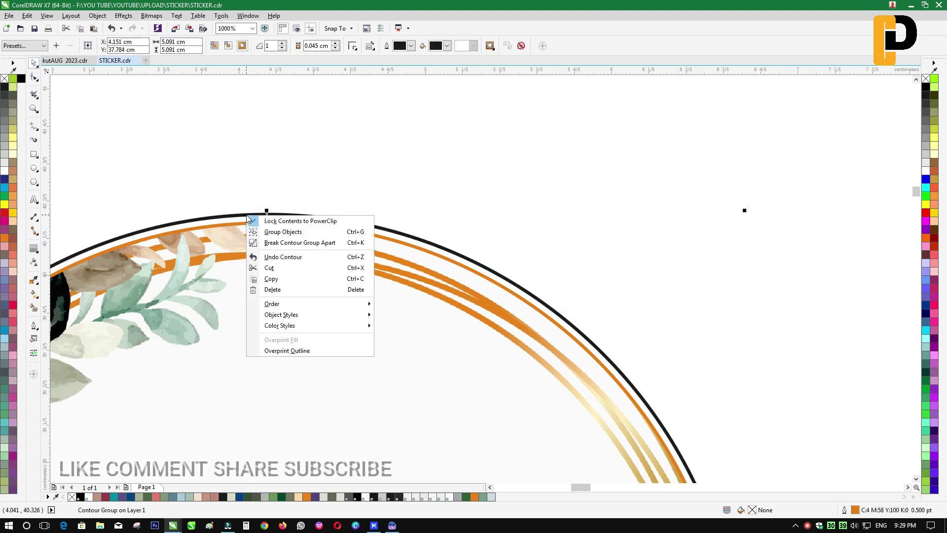
left_click(275, 243)
- Resize the separated outer black circle around the gold ring sticker to 5.2 by 5.2 cm
left_click(294, 188)
left_click(298, 214)
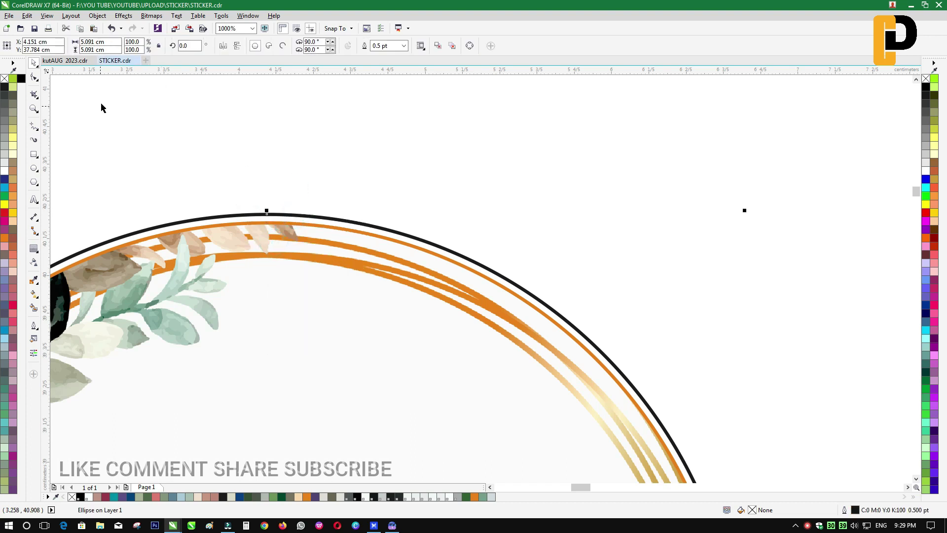
left_click_drag(113, 42, 73, 47)
type("5.2")
key("Tab")
type("5")
key("Return")
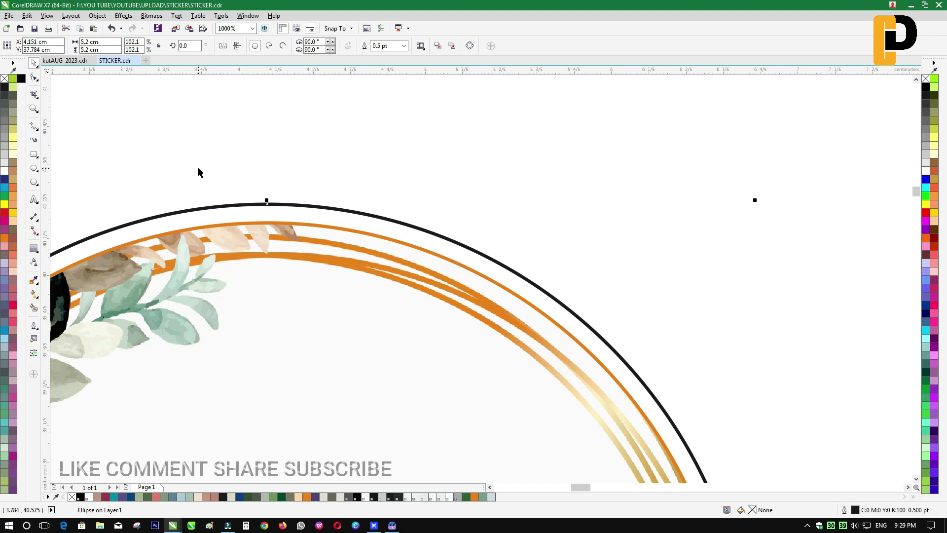
scroll(354, 171, "down", 3)
scroll(359, 173, "down", 2)
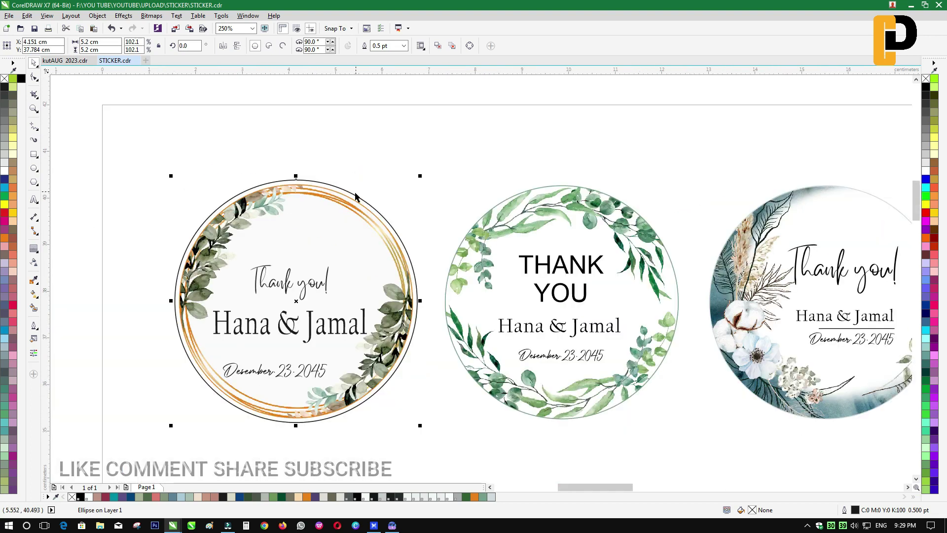
- Remove the orange outline from the gold ring sticker's inner circle and leave the outer black circle in place
left_click(318, 207)
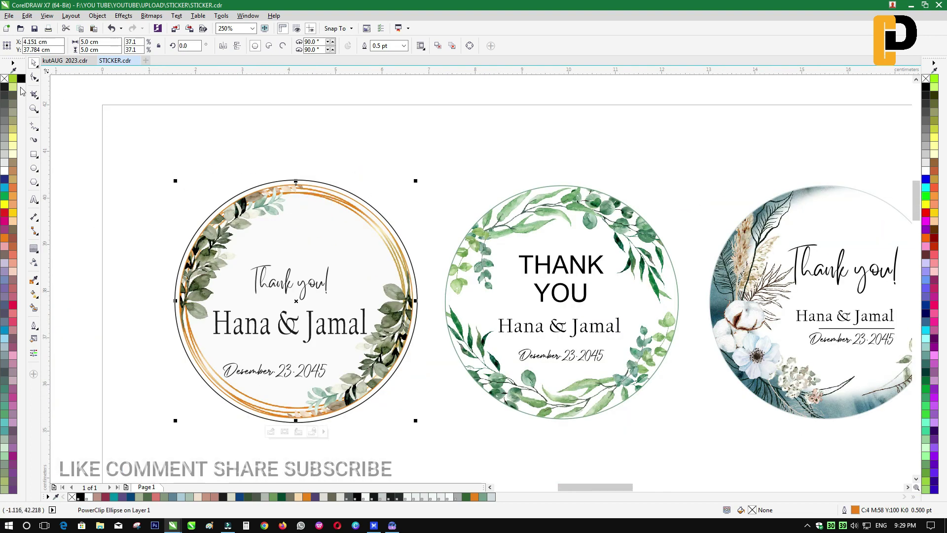
right_click(4, 79)
left_click(116, 148)
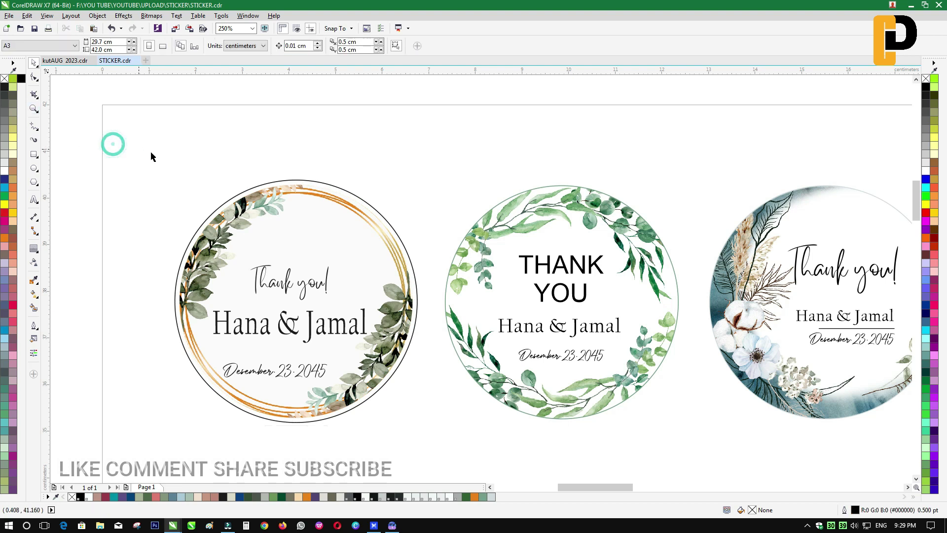
left_click(249, 193)
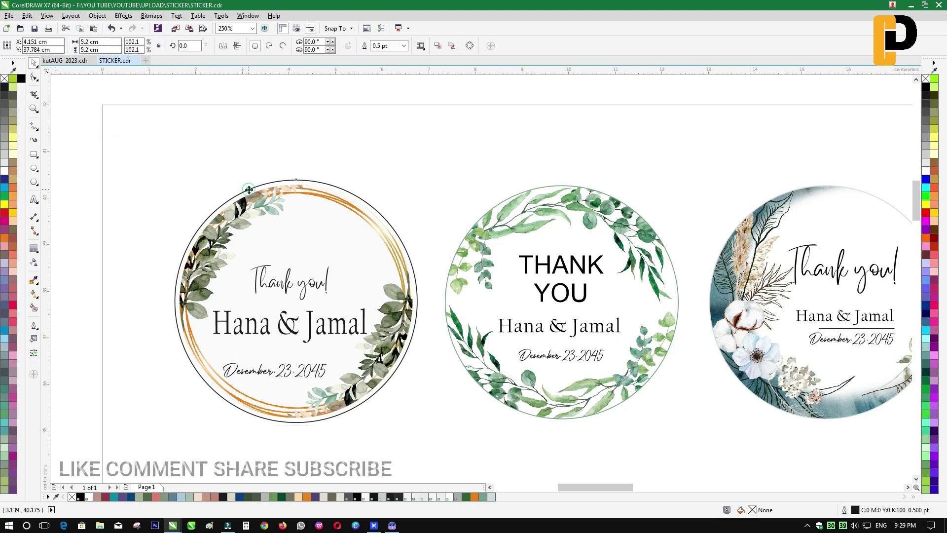
left_click(453, 206)
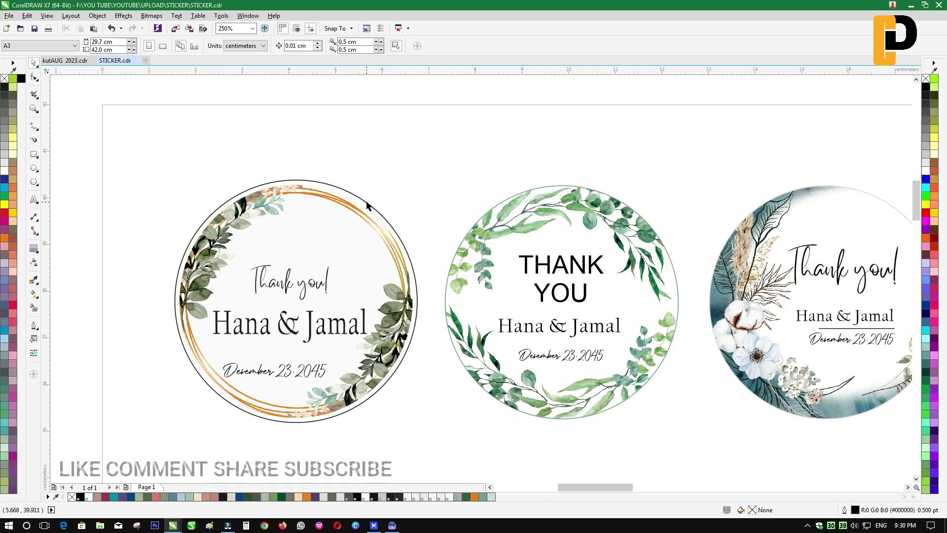
- Try to place a copy of the outer black circle around the green wreath sticker, and undo the copy
left_click_drag(367, 206, 631, 228)
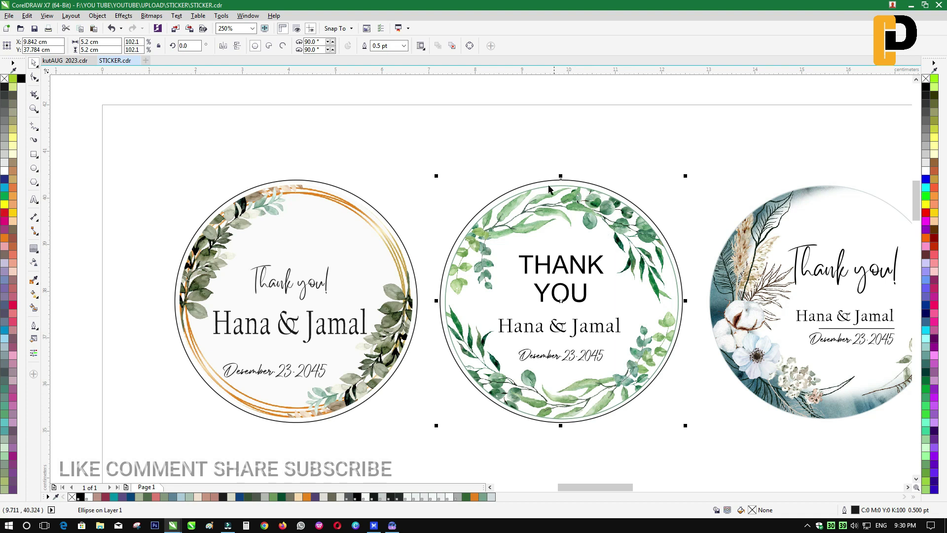
left_click(614, 176)
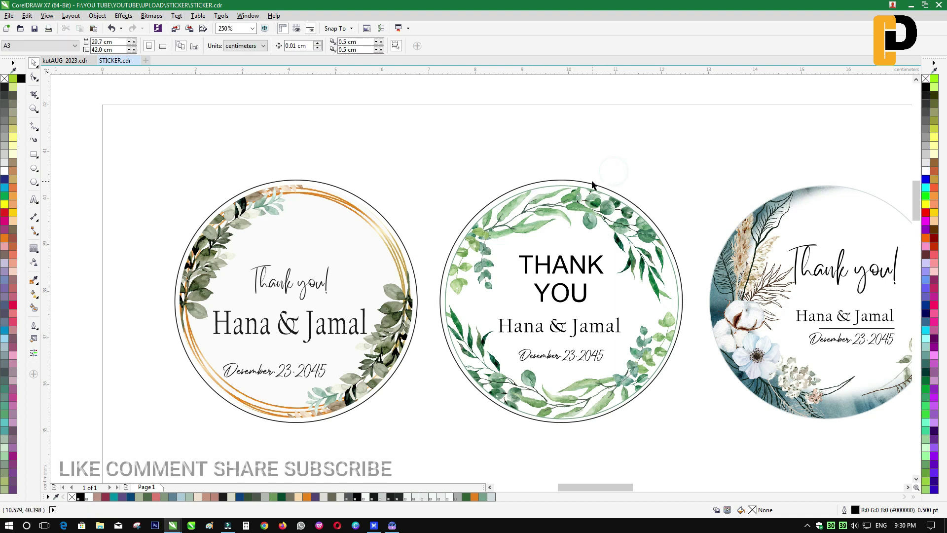
left_click(111, 28)
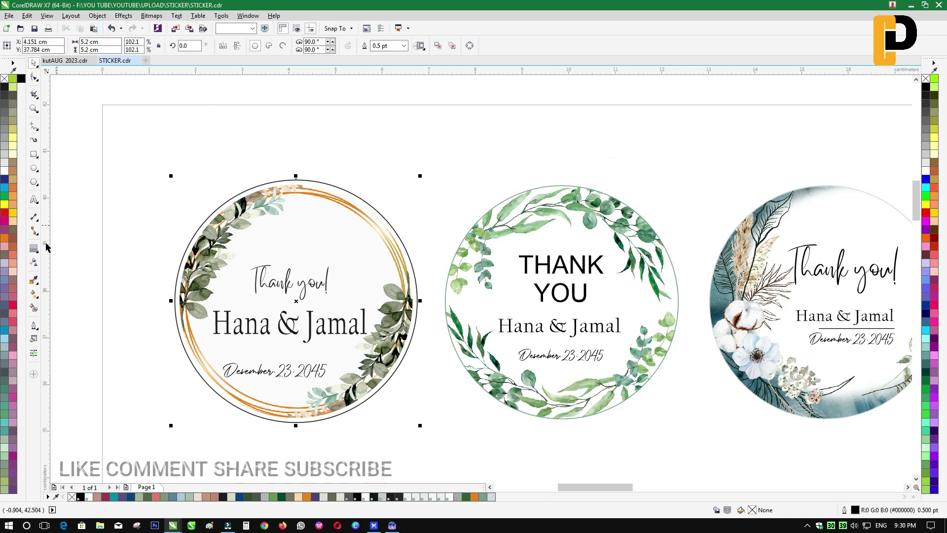
- Add an outside contour of about 0.08 cm around the green wreath sticker's circle
left_click(522, 188)
scroll(522, 188, "up", 2)
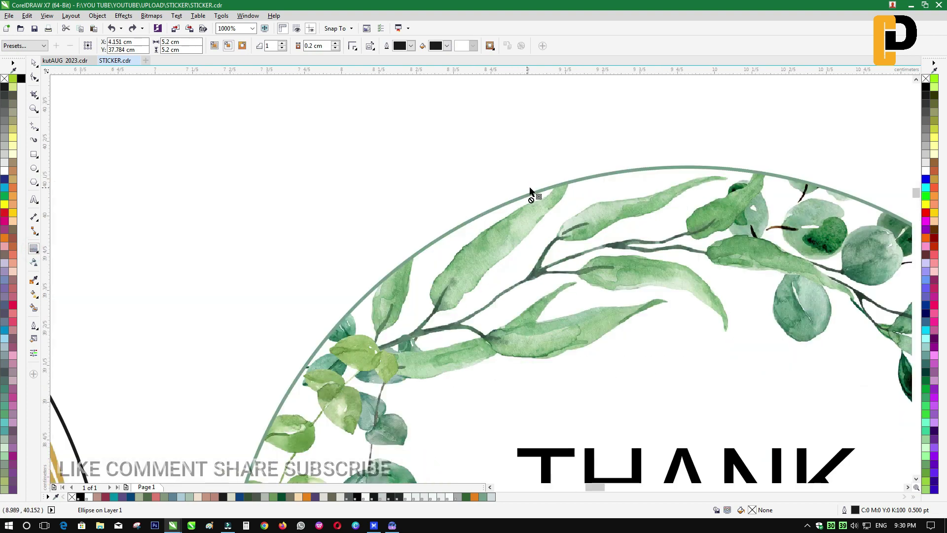
left_click(532, 194)
left_click_drag(532, 178, 533, 154)
left_click(34, 63)
left_click(334, 155)
- Break apart the contour group around the green wreath sticker
left_click(571, 165)
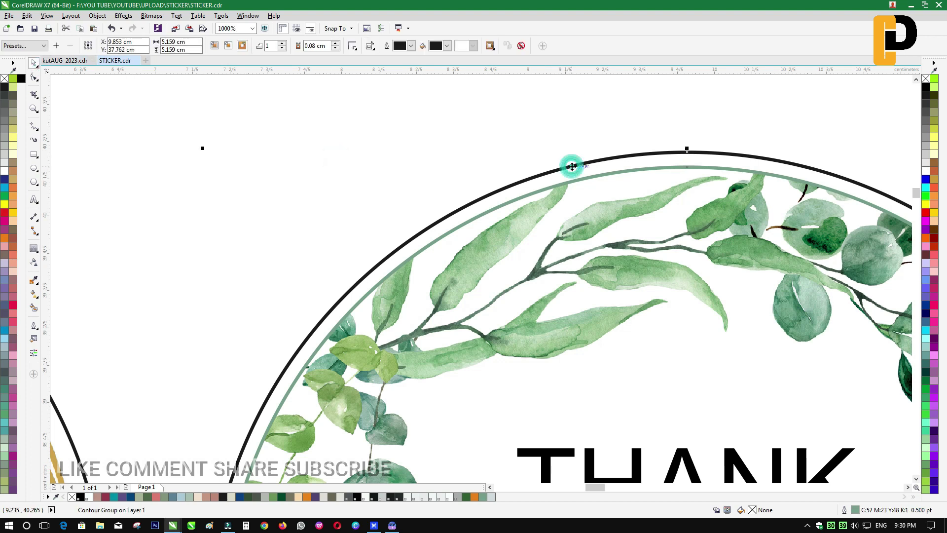
right_click(573, 166)
left_click(589, 193)
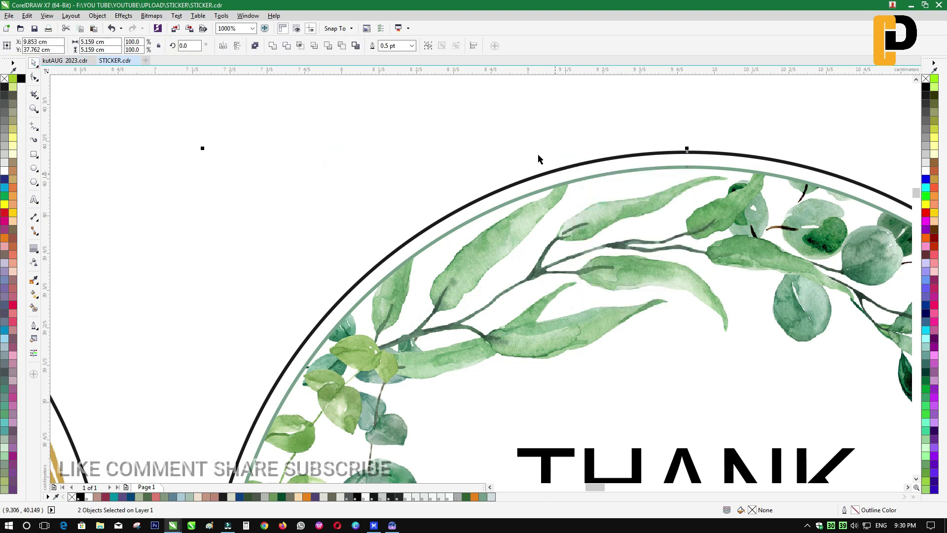
- Set the outer black circle around the green wreath sticker to 5.2 cm wide and 5.2 cm high
left_click(539, 177)
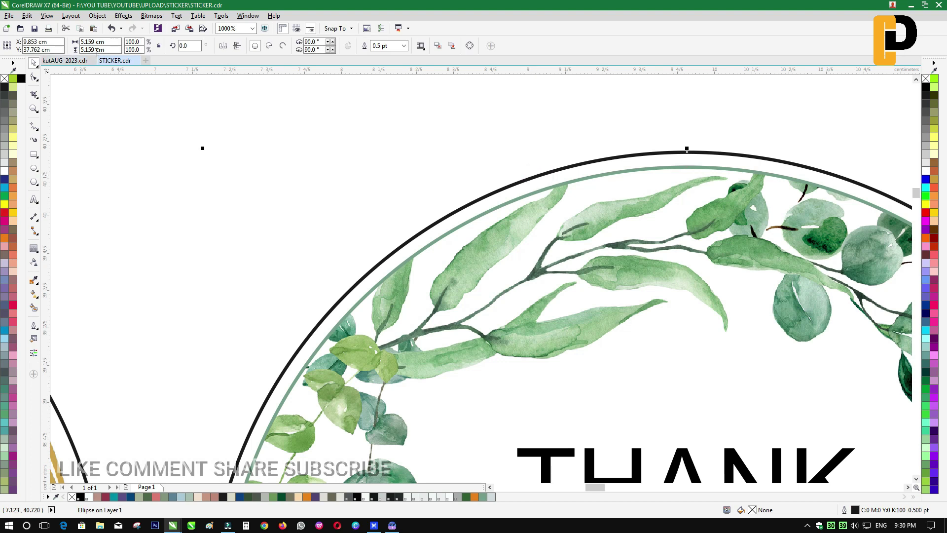
left_click_drag(109, 42, 68, 38)
type("5.2")
key("Tab")
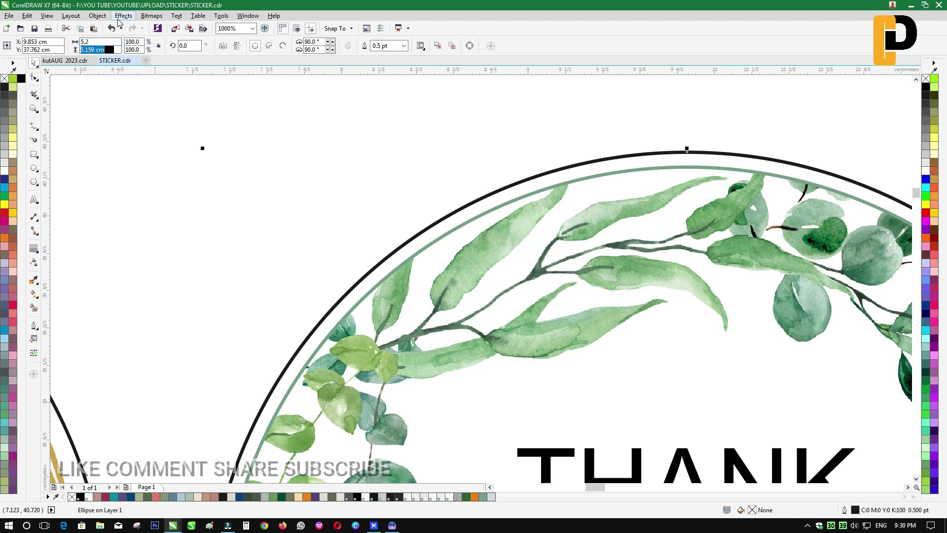
type("5.2")
left_click(136, 131)
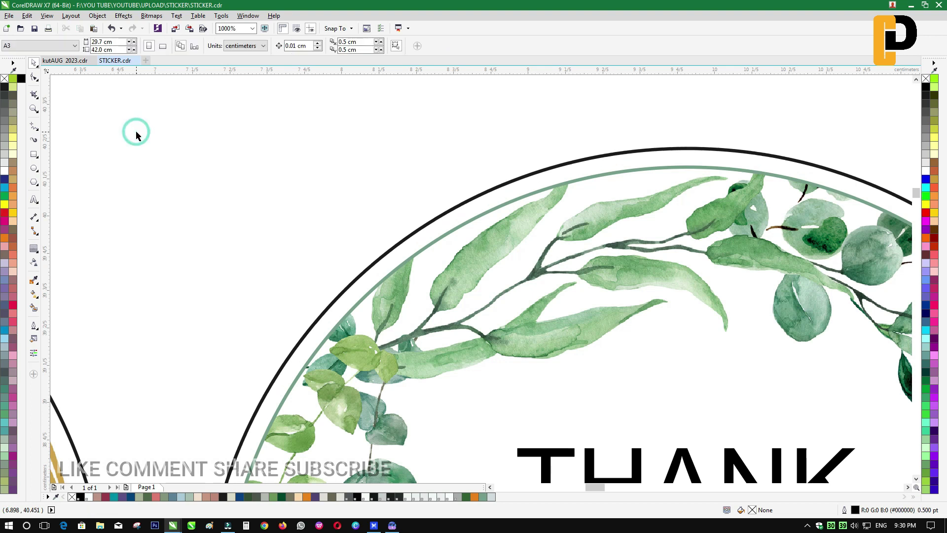
- Remove the green outline from the inner PowerClip circle of the green wreath sticker
scroll(241, 212, "down", 2)
left_click(356, 252)
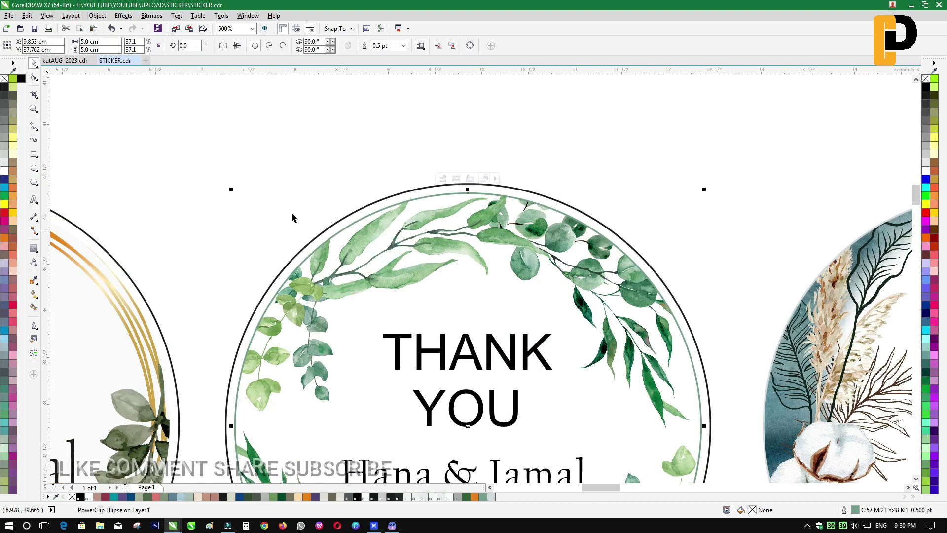
right_click(6, 78)
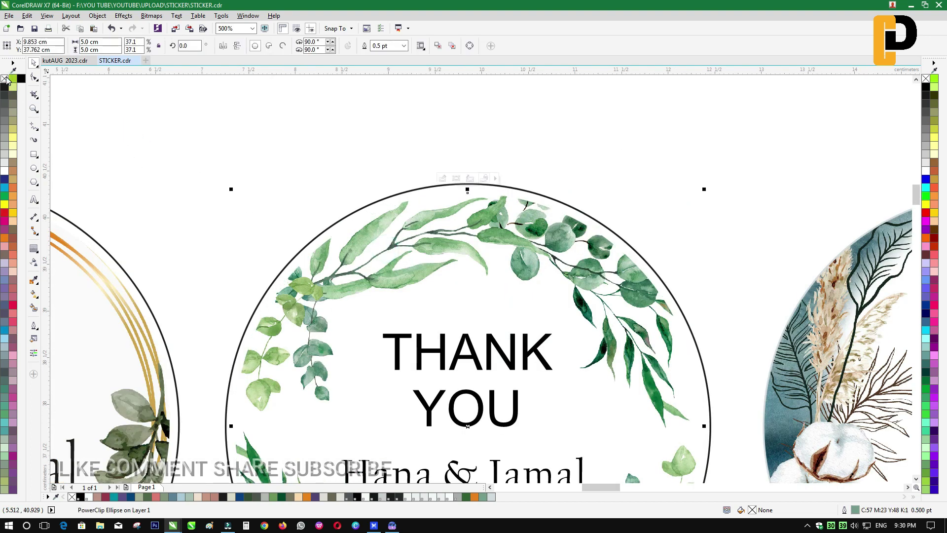
left_click(106, 142)
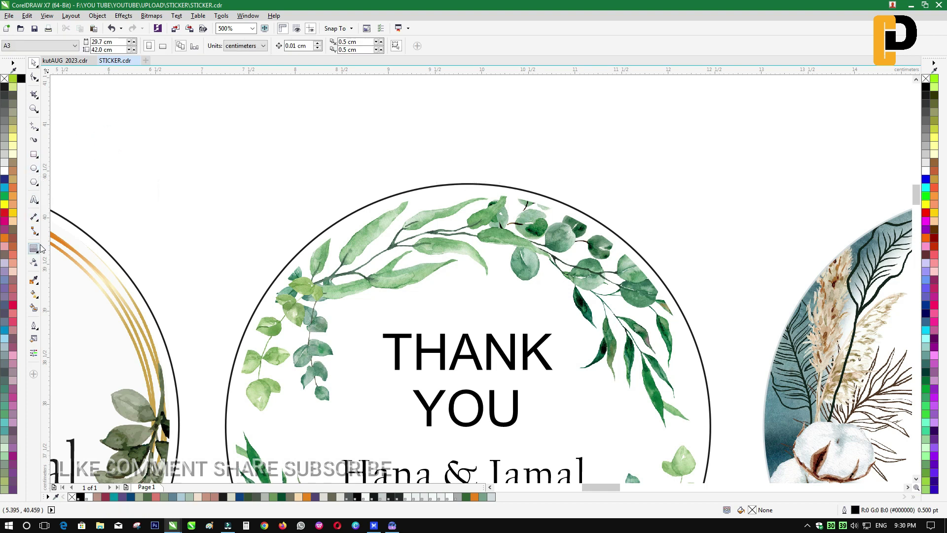
- Add an outside contour of about 0.033 cm around the teal feather sticker's circle
left_click(819, 316)
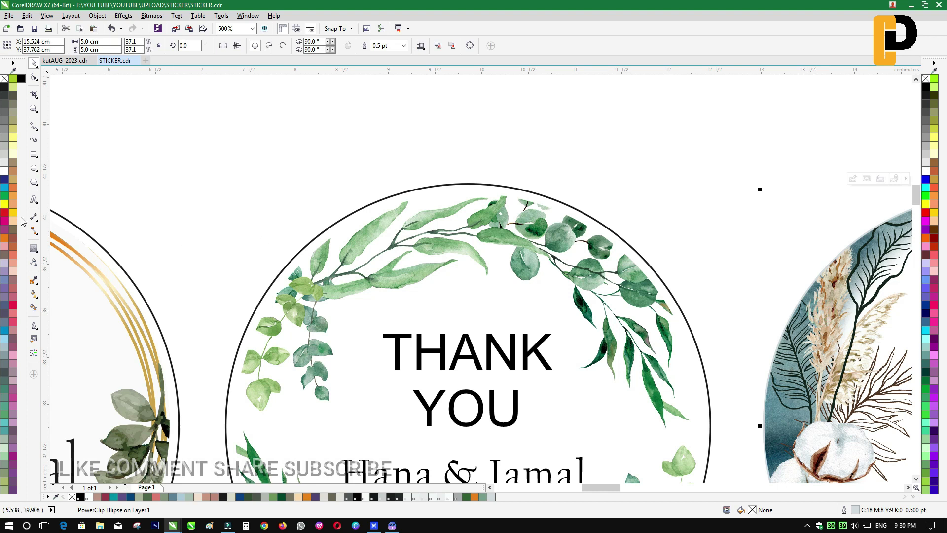
left_click(33, 249)
scroll(550, 233, "down", 1)
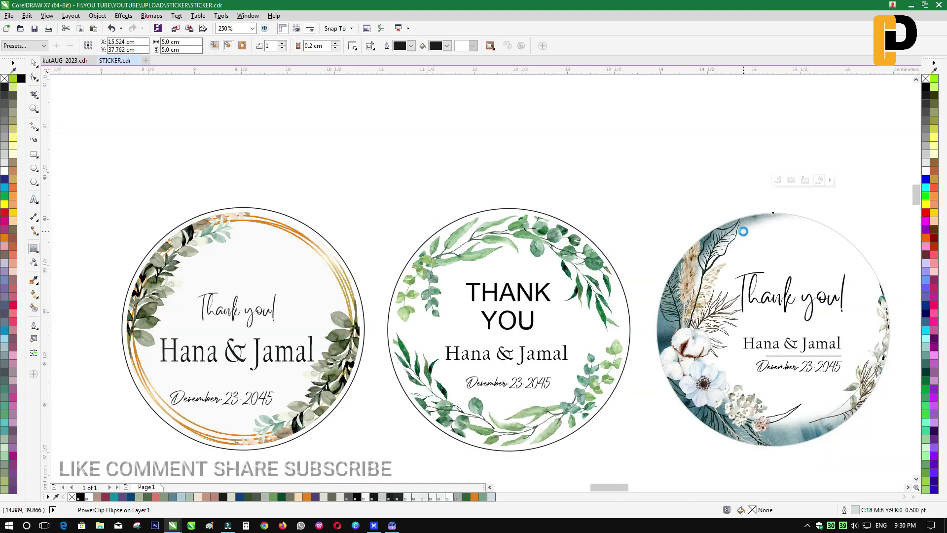
scroll(745, 231, "up", 3)
left_click_drag(664, 216, 631, 114)
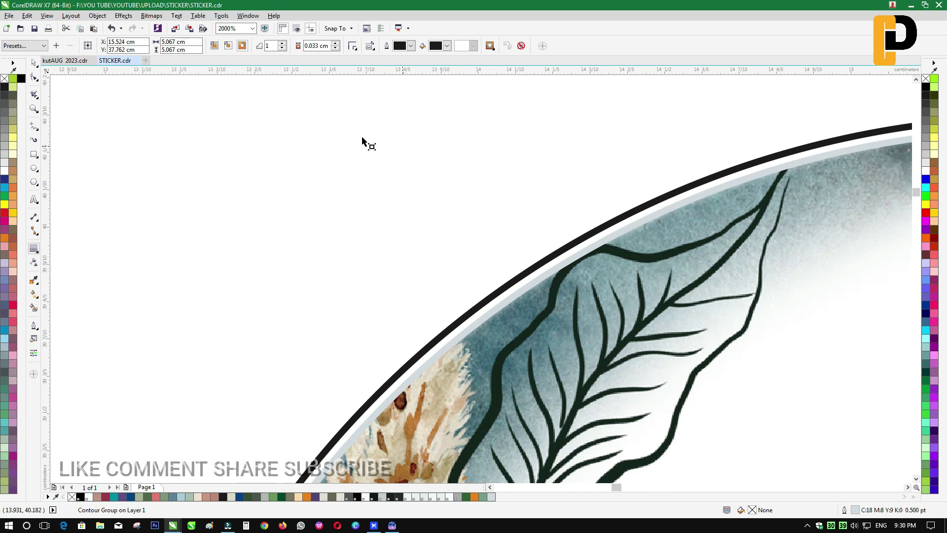
- Break apart the contour group around the teal feather sticker
left_click(33, 62)
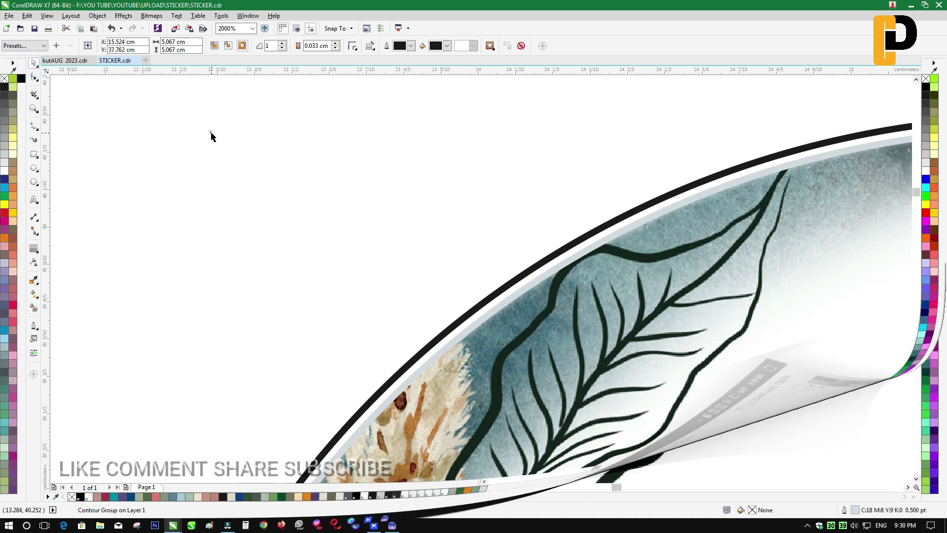
left_click(209, 129)
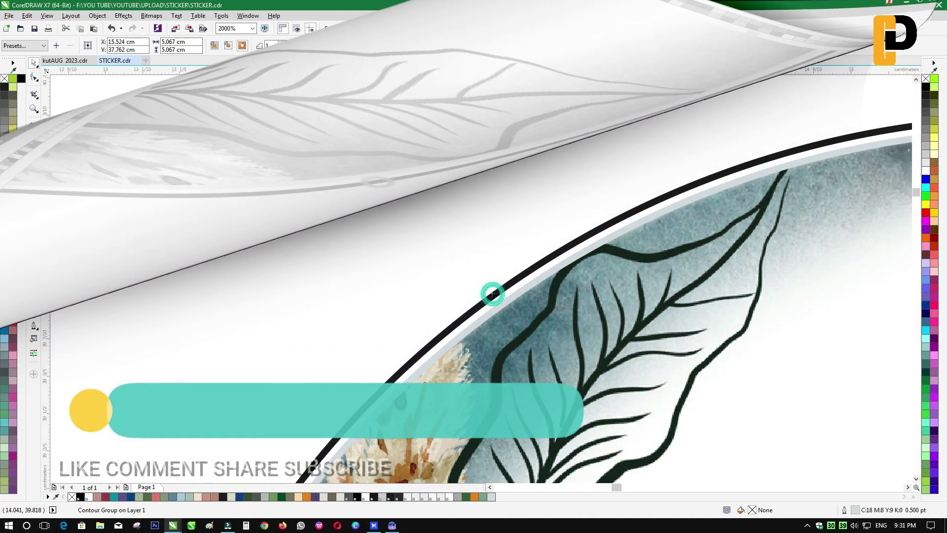
right_click(493, 295)
left_click(531, 323)
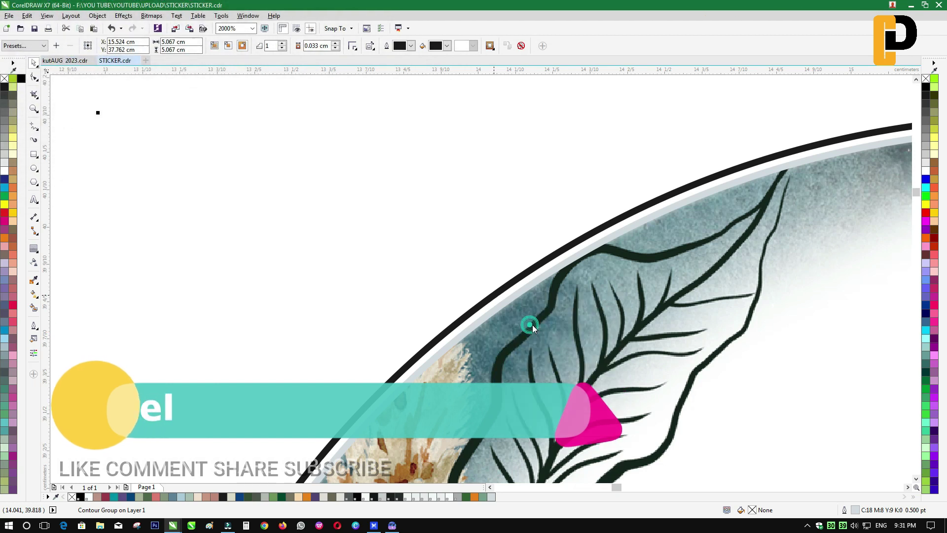
left_click(467, 232)
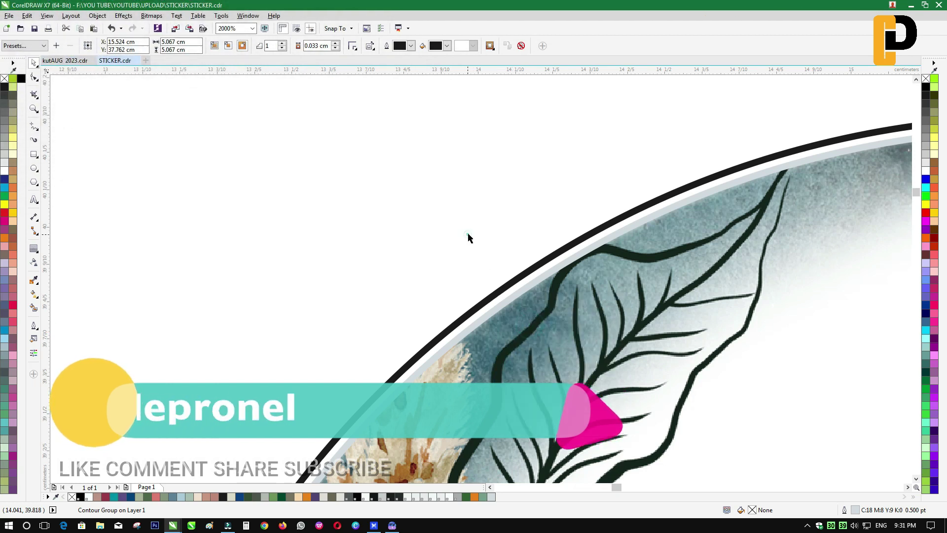
- Set the outer black circle around the teal feather sticker to 5.2 cm wide and 5.2 cm high
left_click(497, 291)
left_click(115, 43)
type("5")
key("Tab")
type("5")
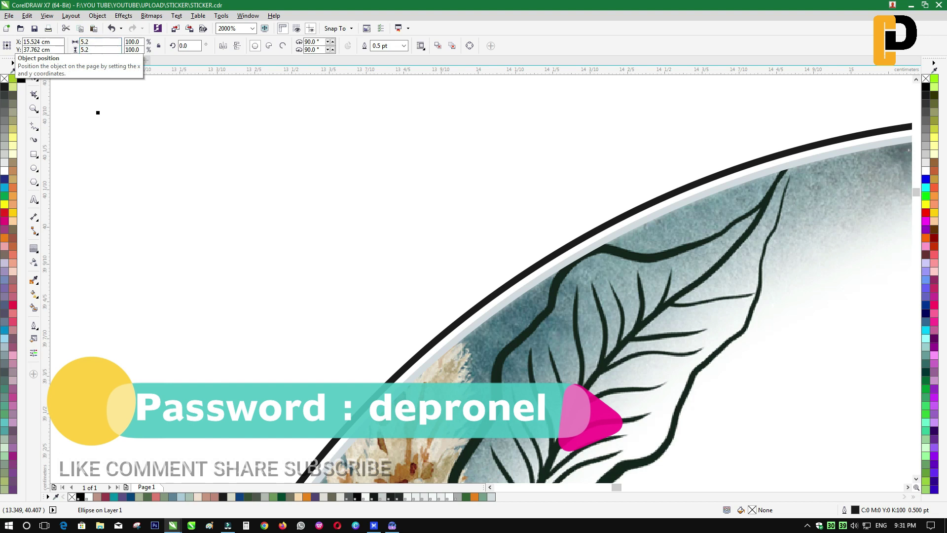
type(".2")
key("Return")
- Remove the pale grey outline from the inner PowerClip circle of the teal feather sticker
scroll(188, 143, "down", 2)
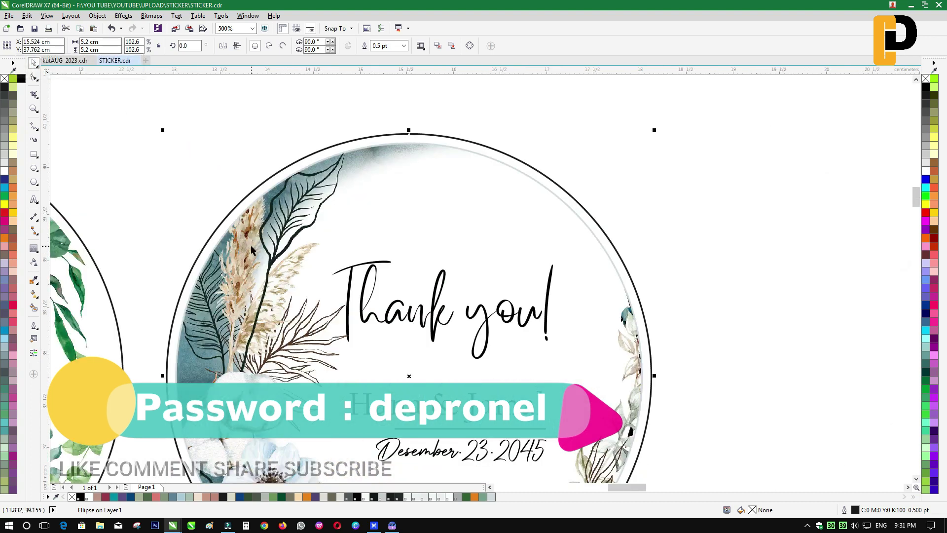
key("Tab")
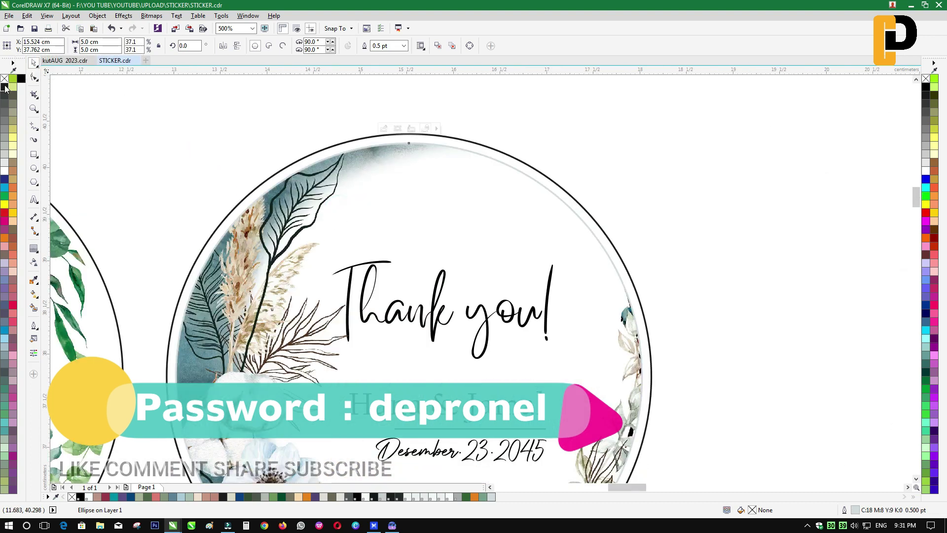
key("Tab")
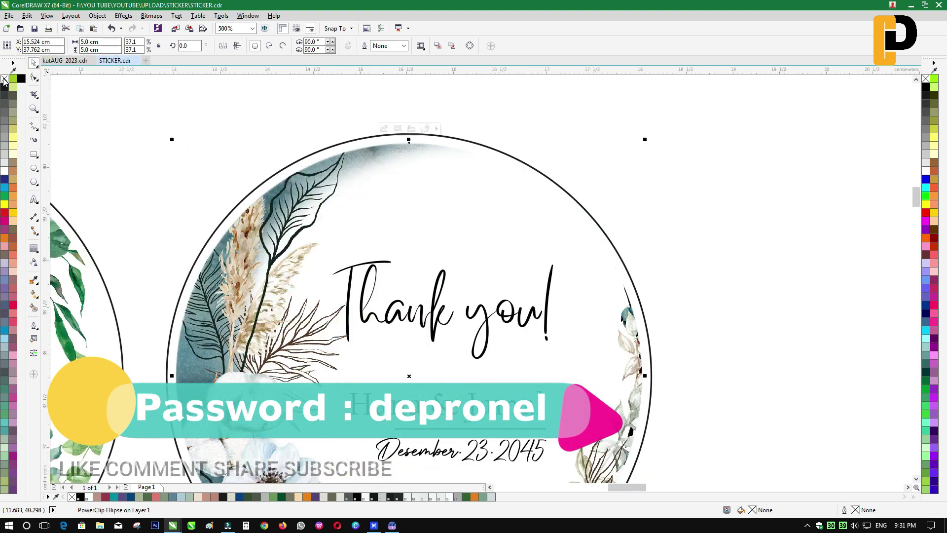
left_click(153, 163)
- Draw a 2-Point Line about 2.6 cm wide and 0.7 cm high, rising outward from the teal sticker's outer circle
scroll(496, 208, "down", 1)
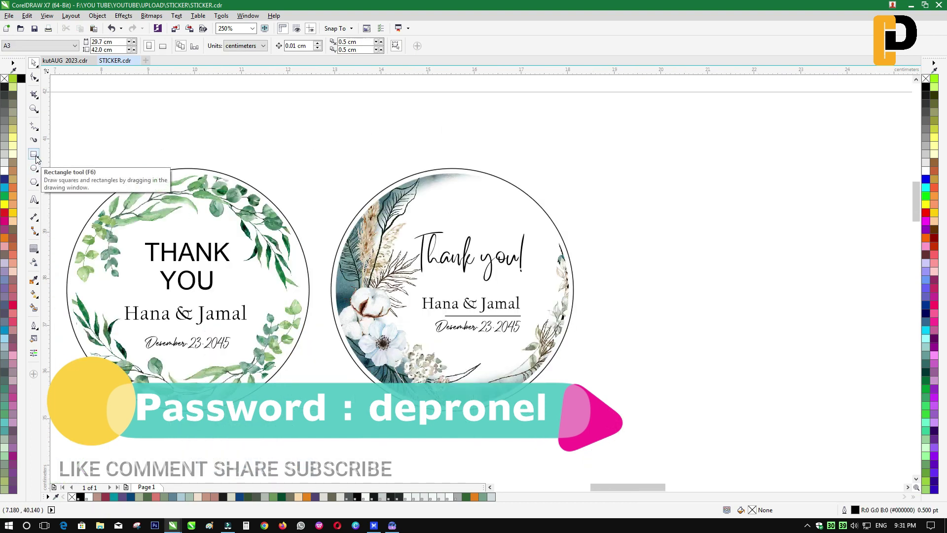
left_click(35, 128)
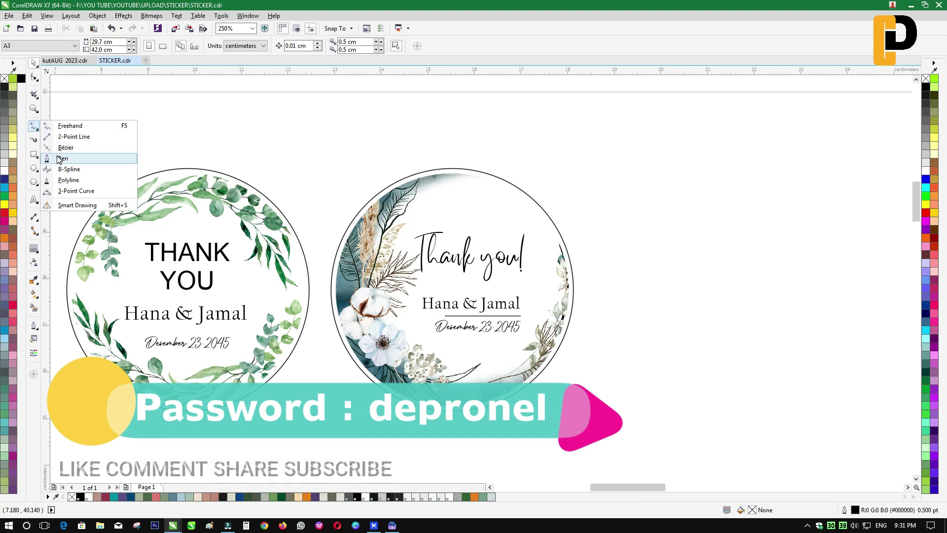
left_click(61, 137)
scroll(608, 222, "up", 2)
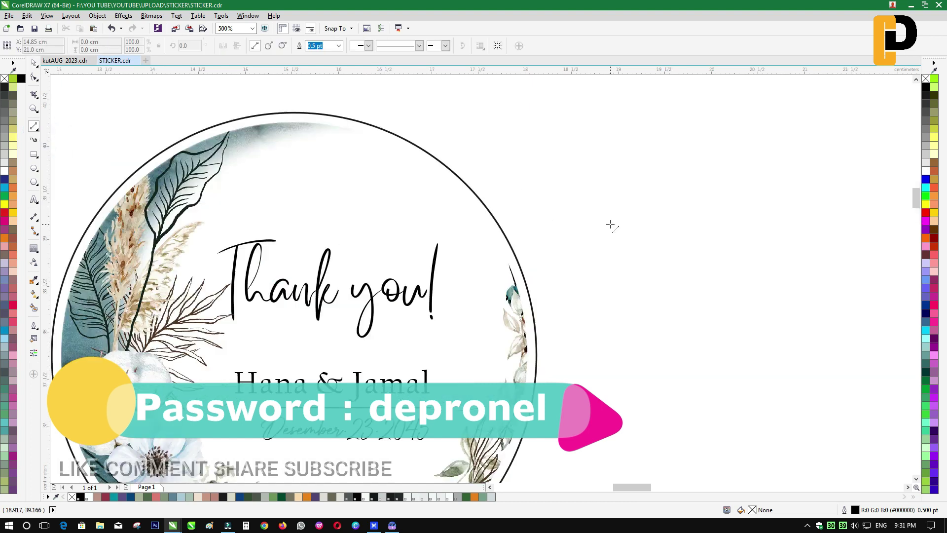
left_click_drag(518, 262, 758, 193)
left_click(447, 46)
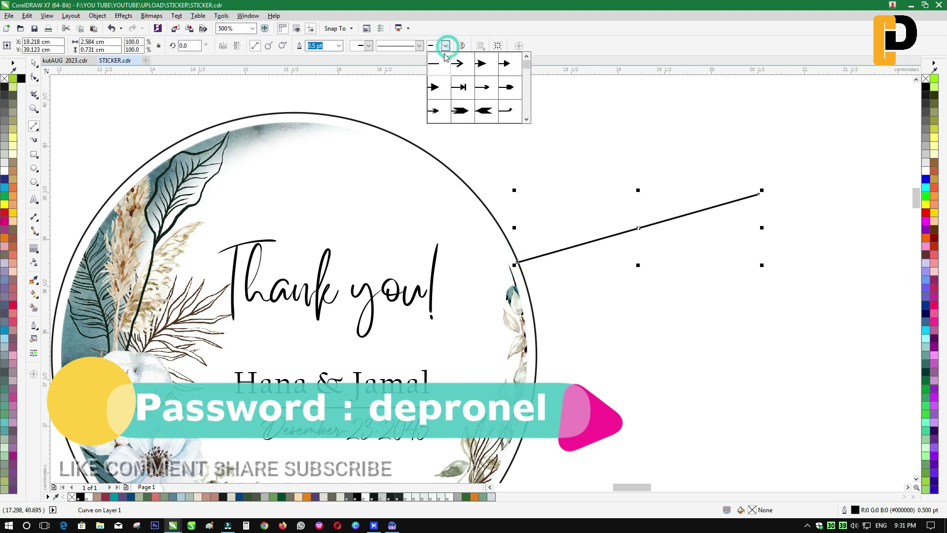
left_click(510, 70)
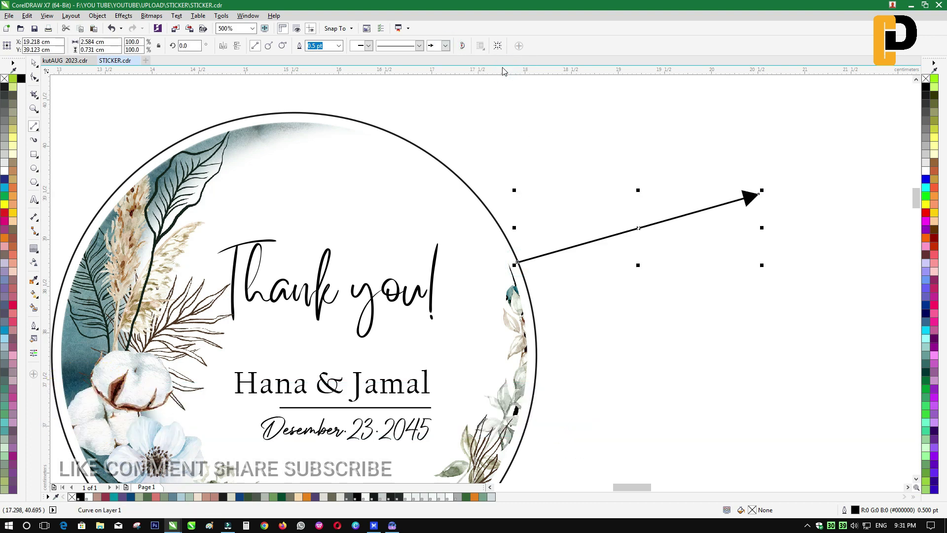
left_click(445, 46)
left_click(438, 62)
- Give the line a solid start arrowhead at the outer circle, and draw a matching arrow about 2.7 cm long below it, pointing at the artwork edge
left_click(369, 46)
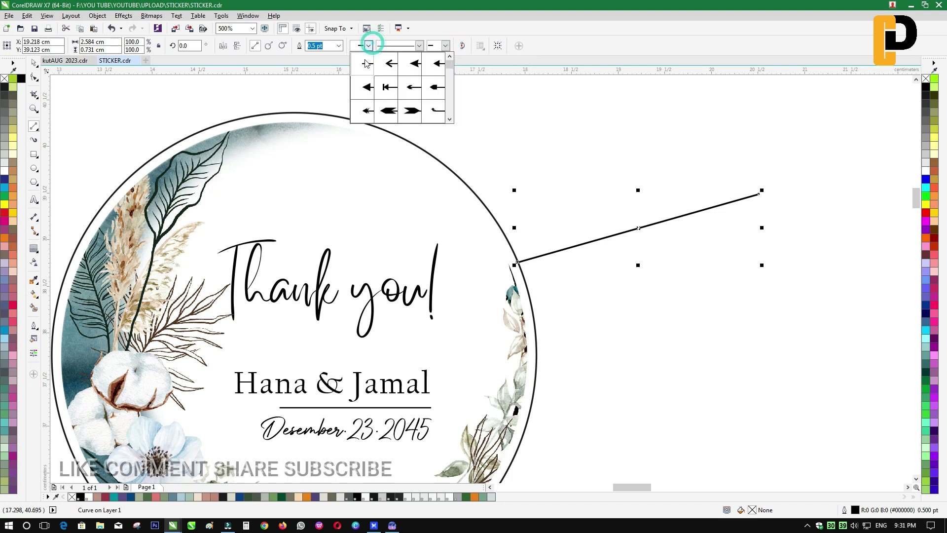
left_click(367, 86)
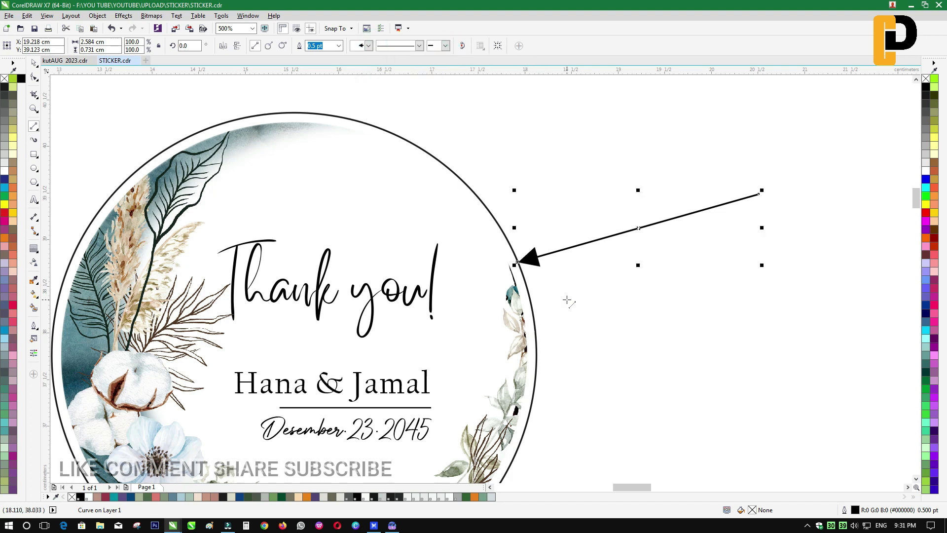
scroll(567, 302, "up", 1)
scroll(456, 254, "down", 1)
left_click_drag(468, 301, 713, 223)
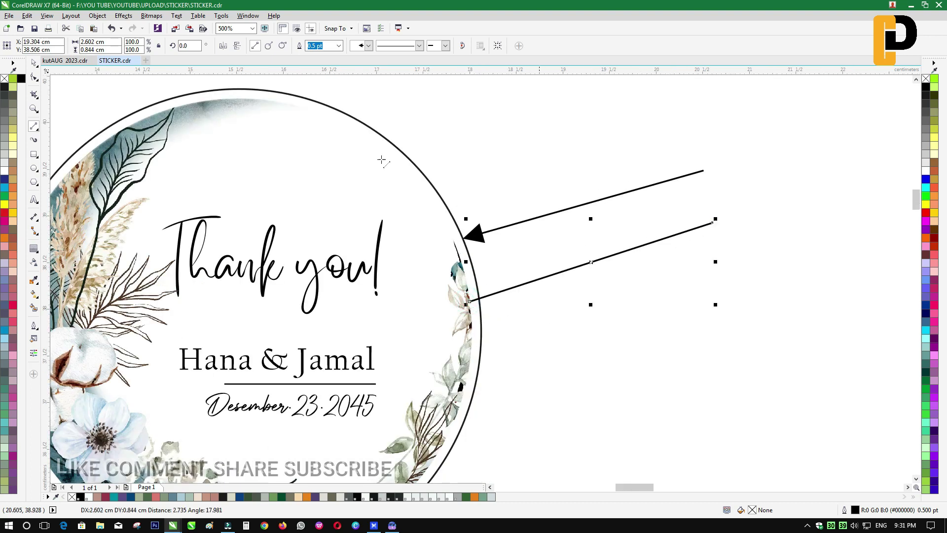
left_click(367, 46)
left_click(365, 87)
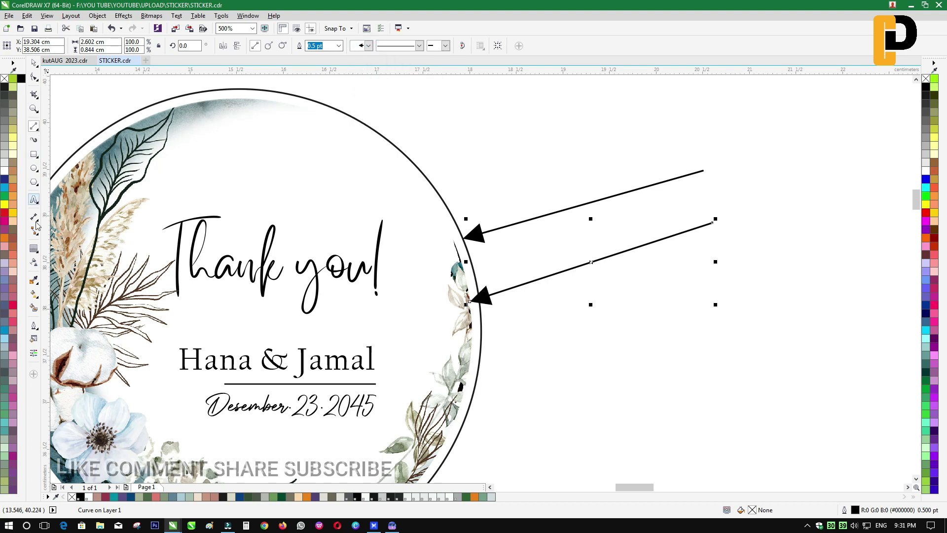
- Add the two-line label "AREA CUTTING STICKER" in 9 pt Arial near the tail of the upper arrow
left_click(34, 200)
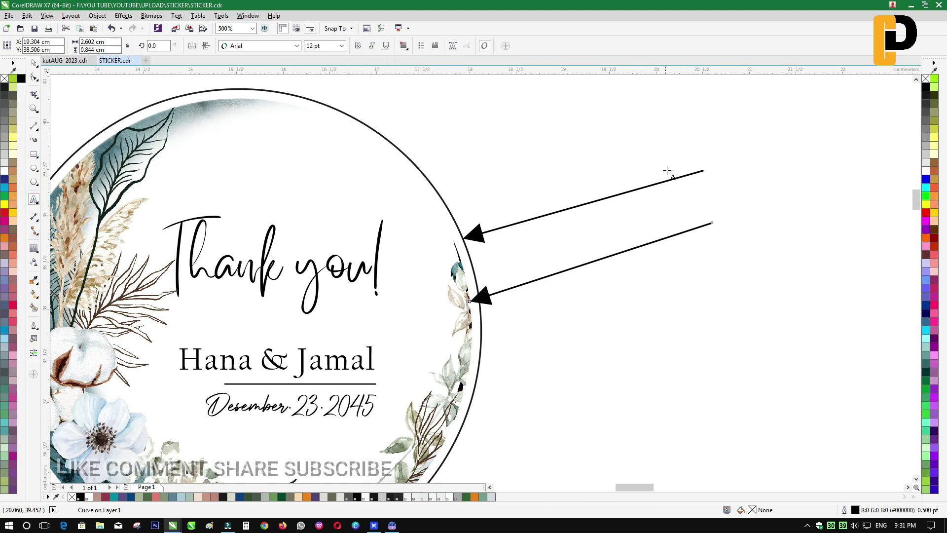
left_click(679, 157)
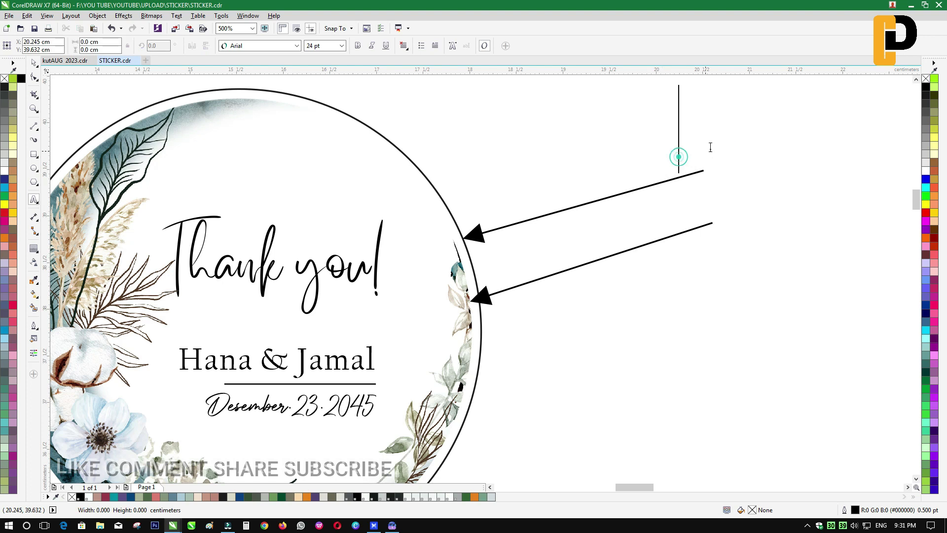
left_click(341, 46)
left_click(329, 82)
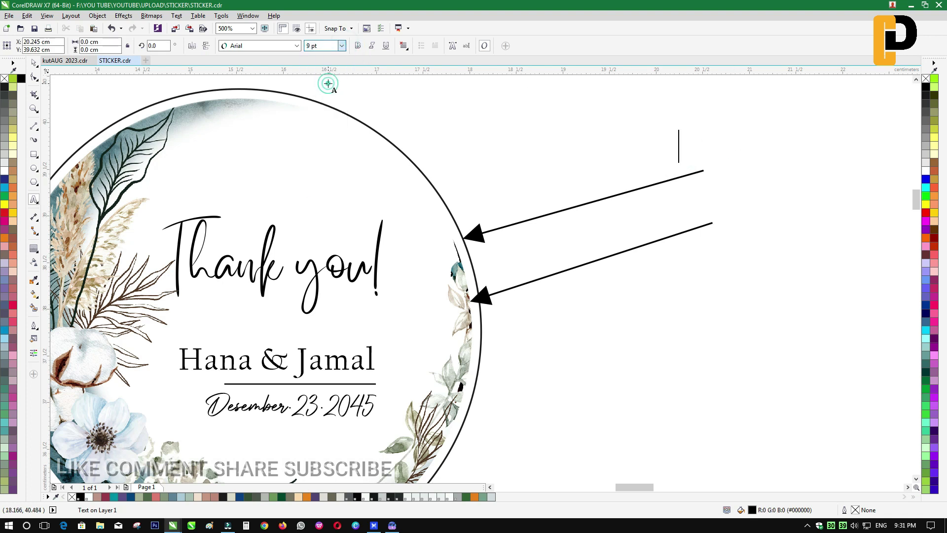
type("A")
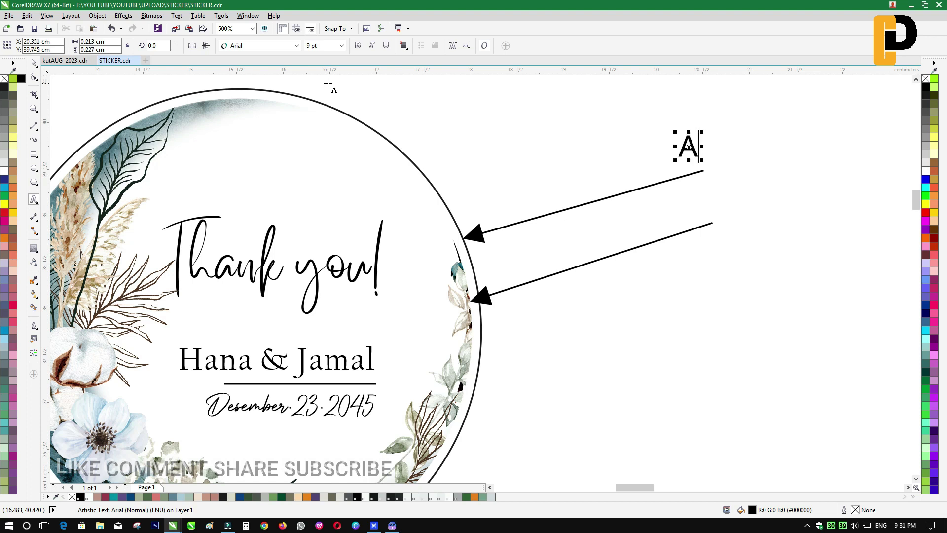
type("REA C")
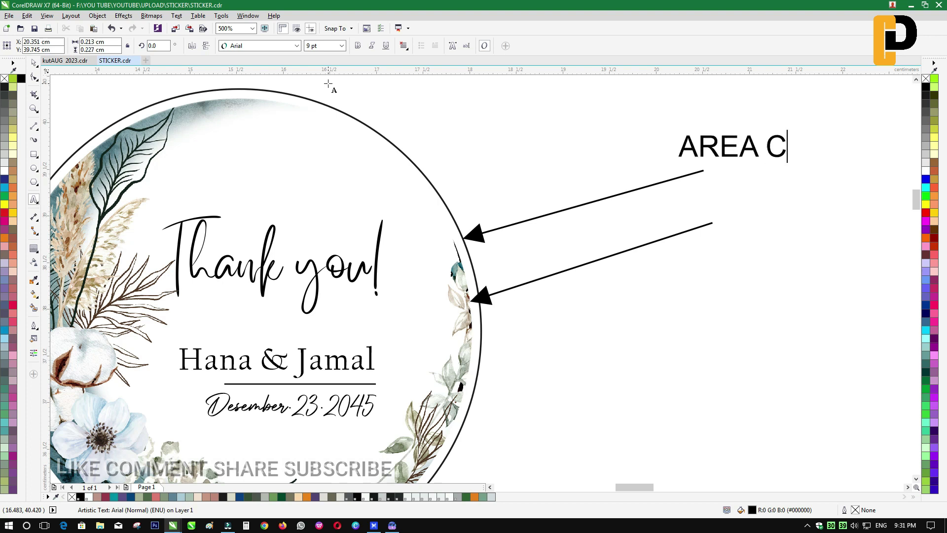
type("UTTIND")
key("BackSpace")
type("G ")
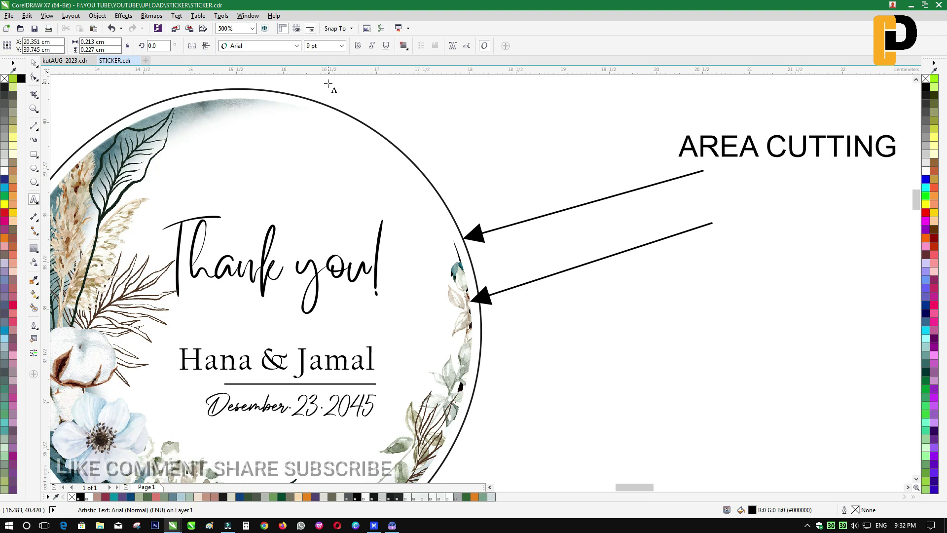
type("STICKER")
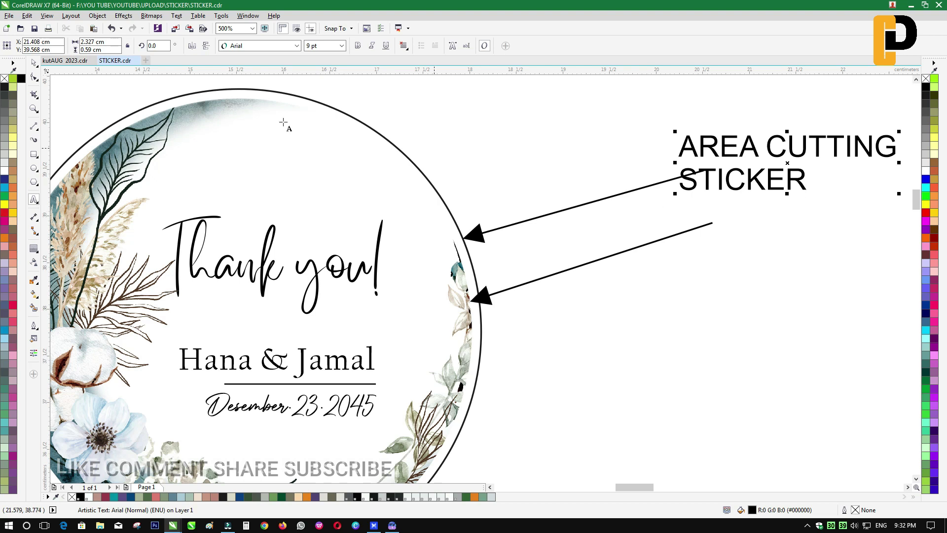
- Move the "AREA CUTTING STICKER" label closer to the sticker above the upper arrow and center-align its lines
left_click(34, 63)
left_click_drag(796, 168, 661, 146)
left_click(402, 46)
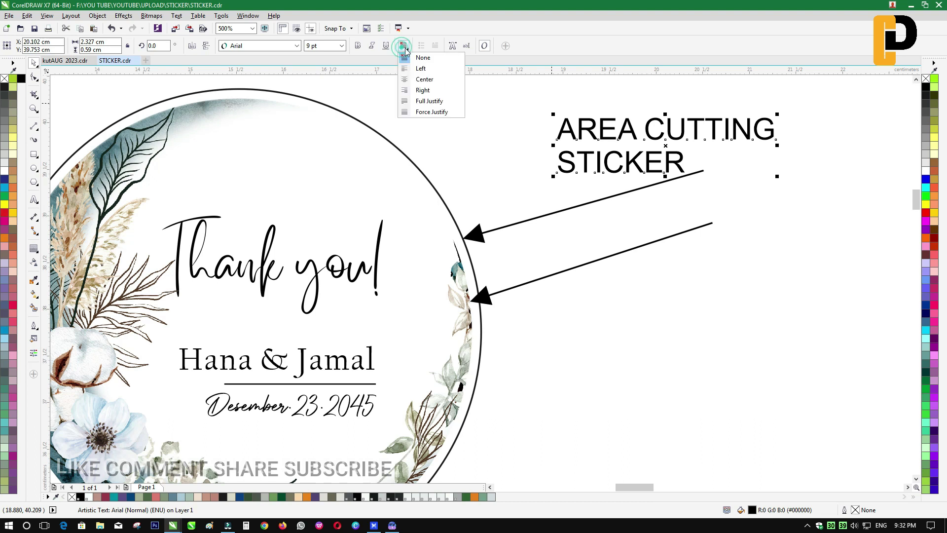
left_click(422, 87)
left_click(491, 130)
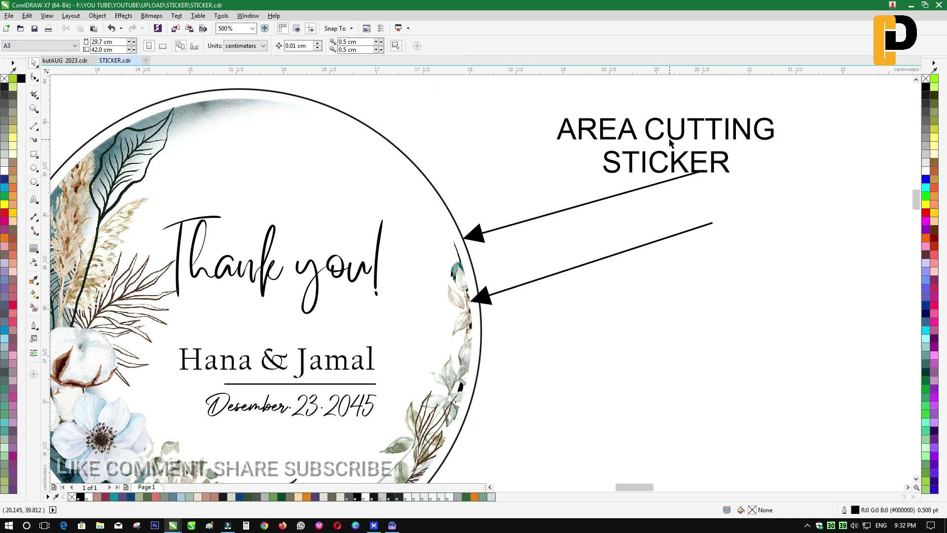
- Draw a rectangular frame about 3 cm wide and 1.1 cm high around the "AREA CUTTING STICKER" label
left_click(670, 136)
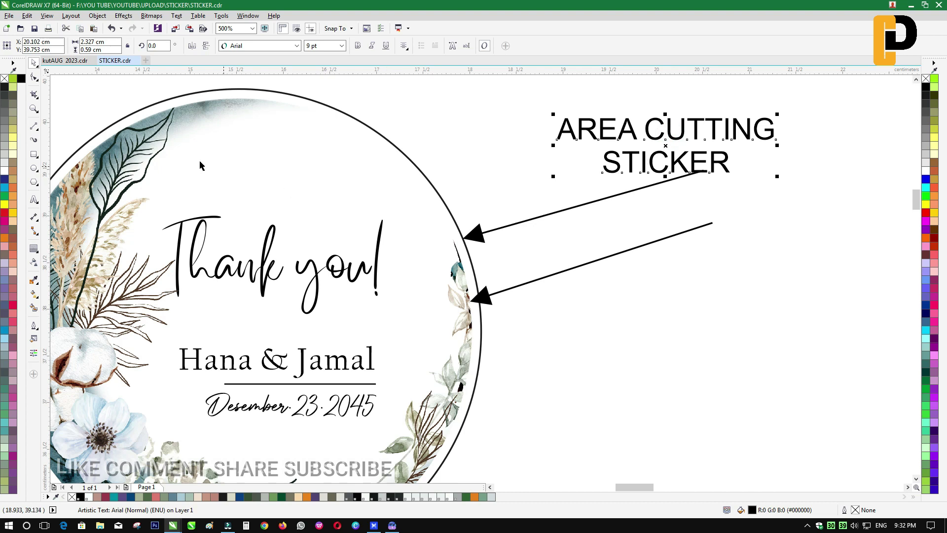
left_click(34, 155)
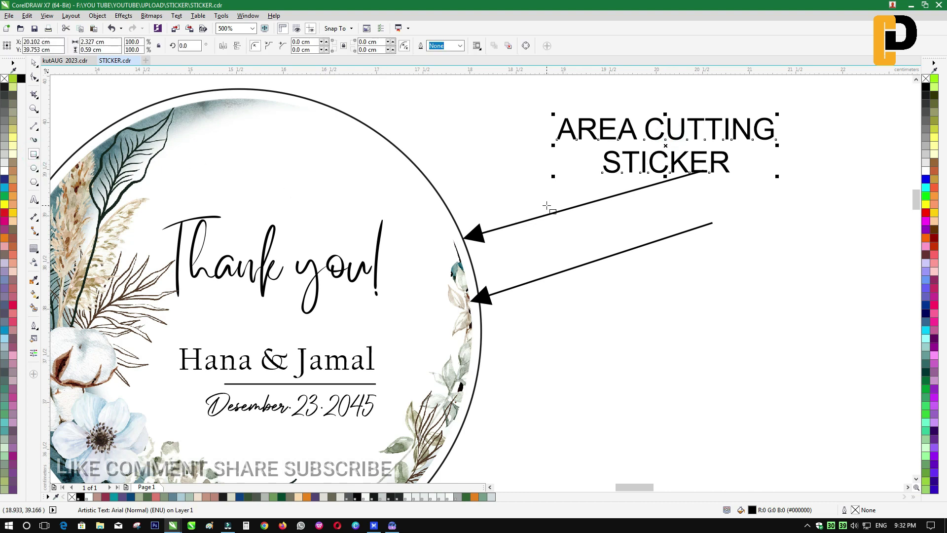
scroll(548, 203, "down", 2)
mouse_move(536, 144)
left_mouse_down()
mouse_move(680, 204)
mouse_move(677, 195)
left_mouse_up()
left_click(34, 63)
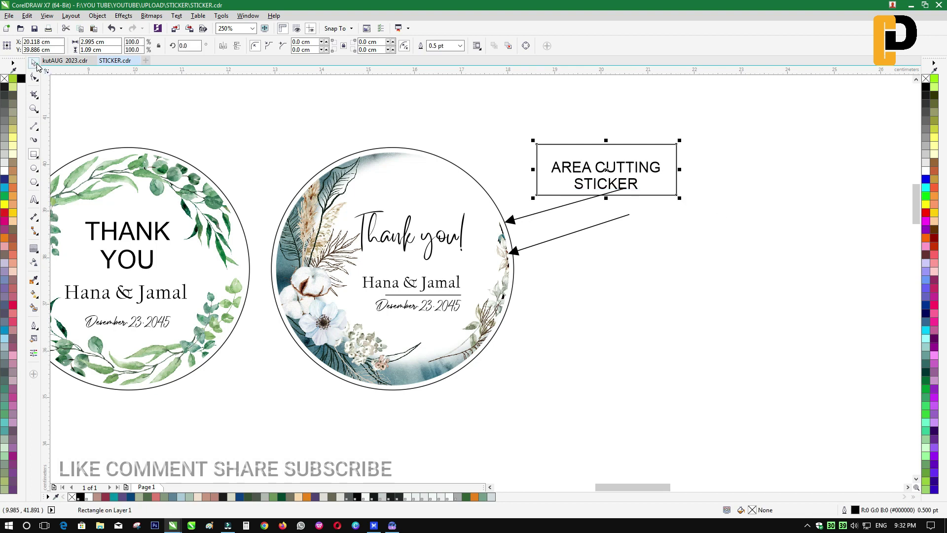
- Move the rectangle and the "AREA CUTTING STICKER" text to the upper arrow's tail, keeping the text inside the frame
left_click_drag(591, 174, 691, 173)
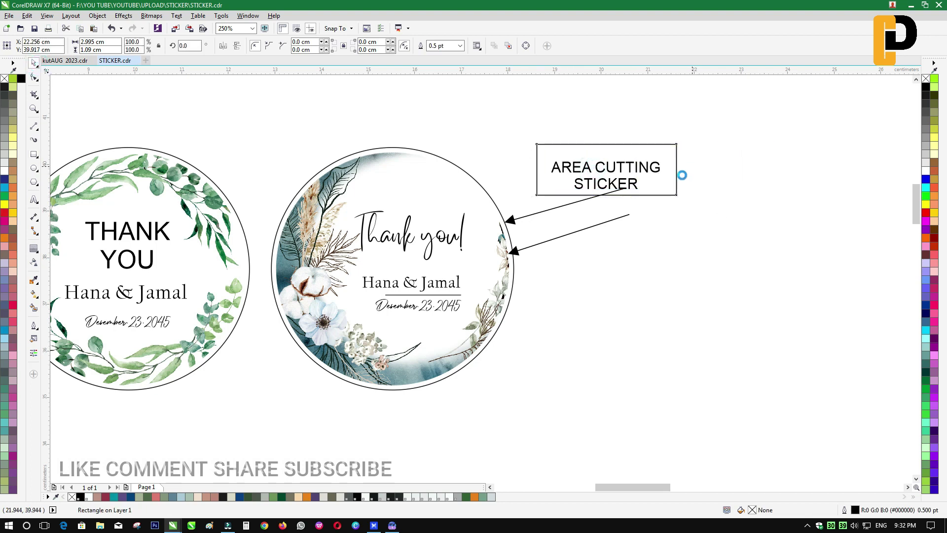
left_click(659, 176)
scroll(659, 176, "up", 2)
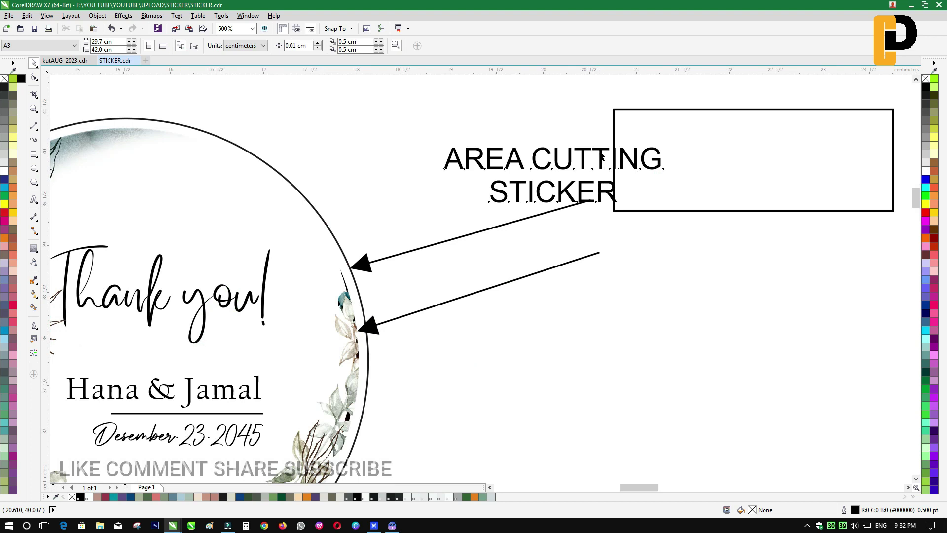
left_click(601, 157)
left_click_drag(602, 156, 461, 130)
left_click_drag(614, 150, 800, 149)
left_click(561, 168)
left_click(495, 135)
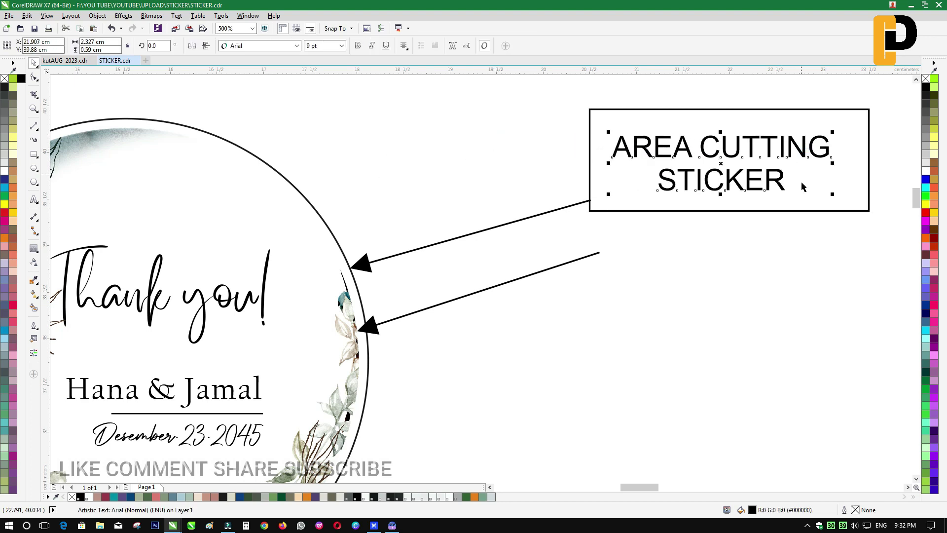
left_click(655, 122)
left_click_drag(655, 122, 658, 251)
left_click(651, 254)
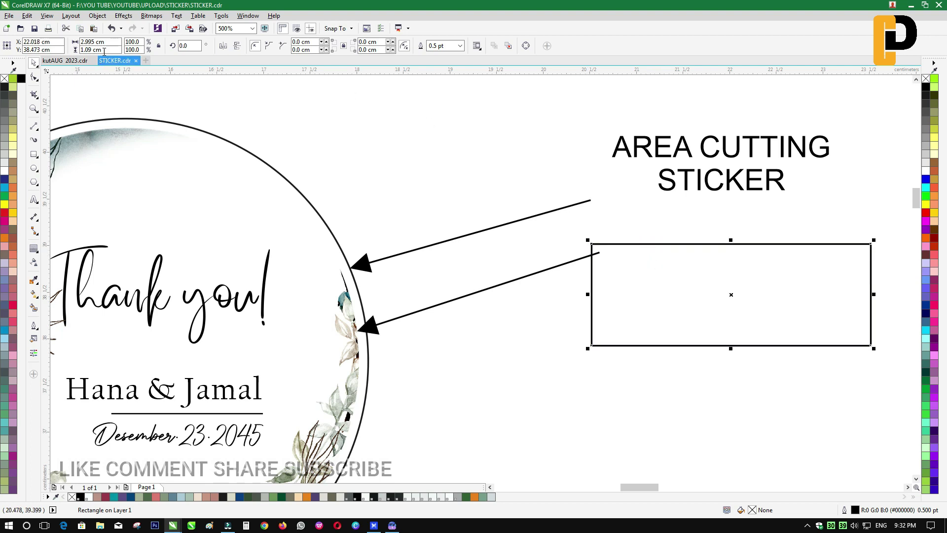
left_click(112, 28)
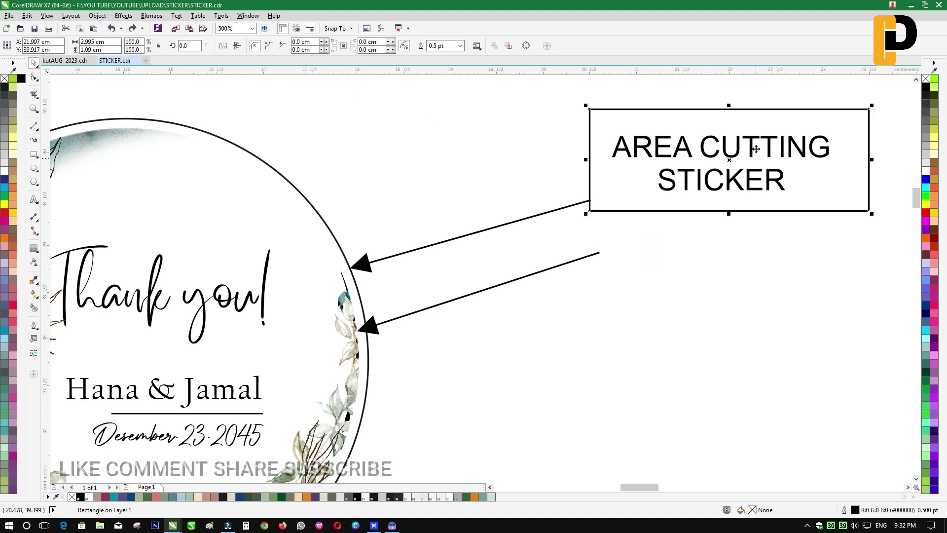
- Place a copy of the label's rectangle below the original, with its upper corner at the tail of the lower arrow
left_click_drag(756, 159, 756, 225)
key("ctrl+v")
scroll(651, 254, "up", 1)
left_click_drag(647, 259, 653, 256)
scroll(528, 277, "down", 1)
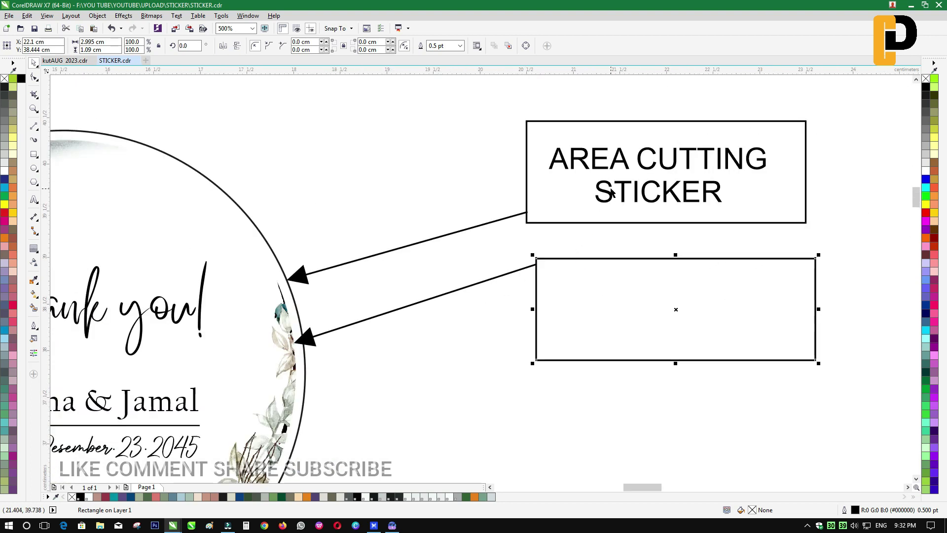
- Place a copy of the "AREA CUTTING STICKER" text inside the lower rectangle
left_click(618, 167)
left_click_drag(618, 167, 616, 295)
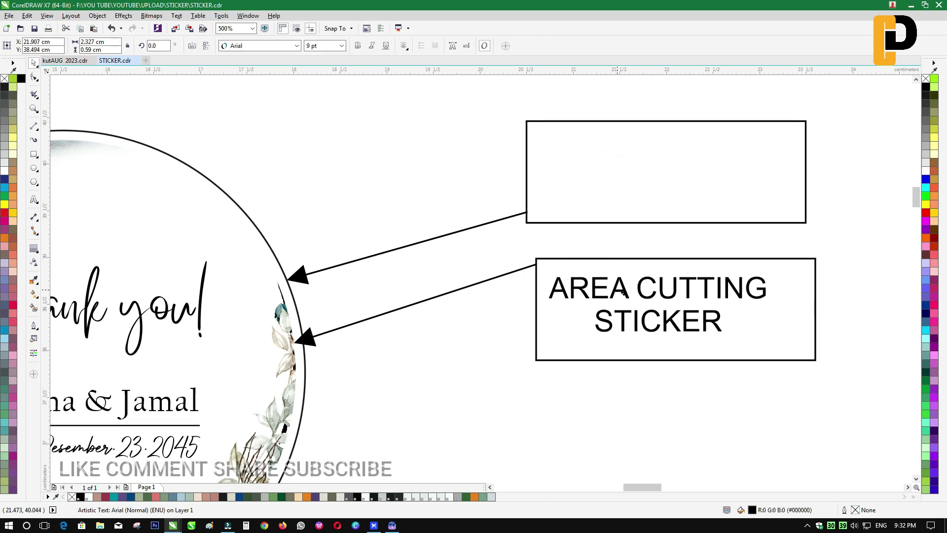
right_click(617, 295)
- Change the text in the lower rectangle to "AREA DESAIN"
left_click(37, 197)
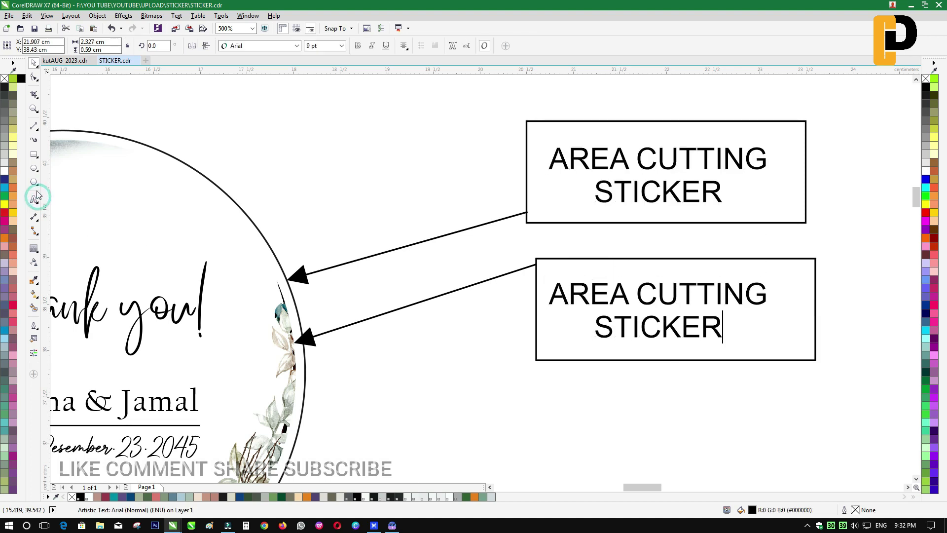
key("BackSpace")
key("BackSpace")
key("BackSpace")
key("BackSpace")
key("BackSpace")
key("BackSpace")
key("BackSpace")
key("BackSpace")
key("BackSpace")
key("BackSpace")
key("BackSpace")
key("BackSpace")
key("BackSpace")
key("BackSpace")
key("BackSpace")
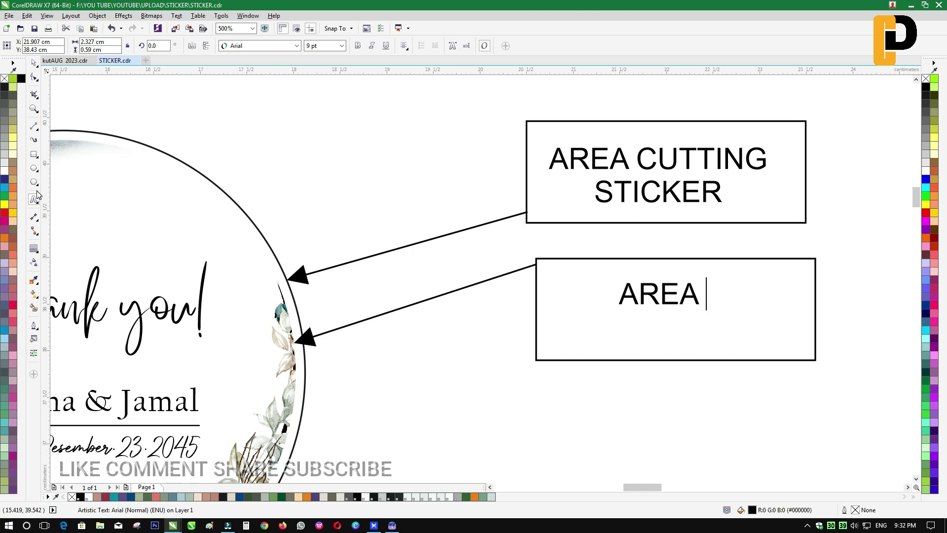
type("DESAIN")
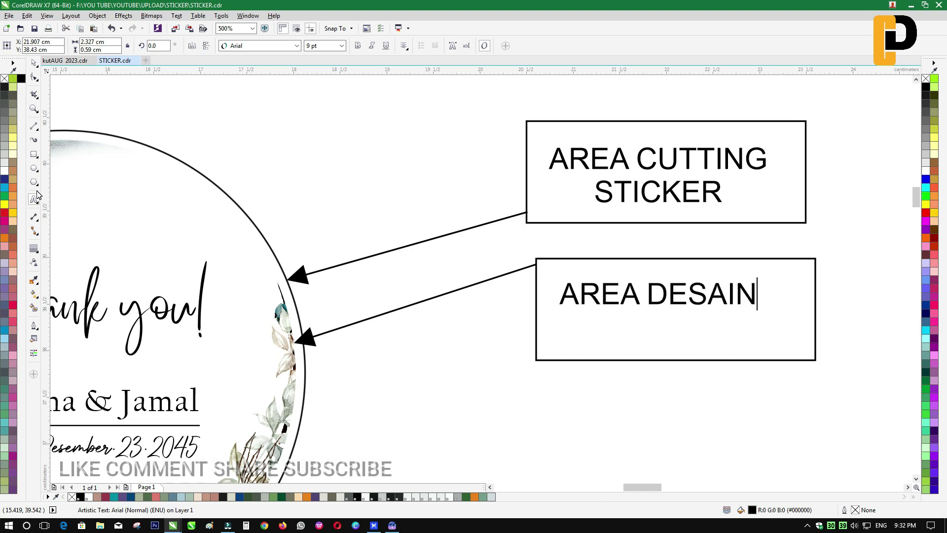
scroll(211, 236, "down", 2)
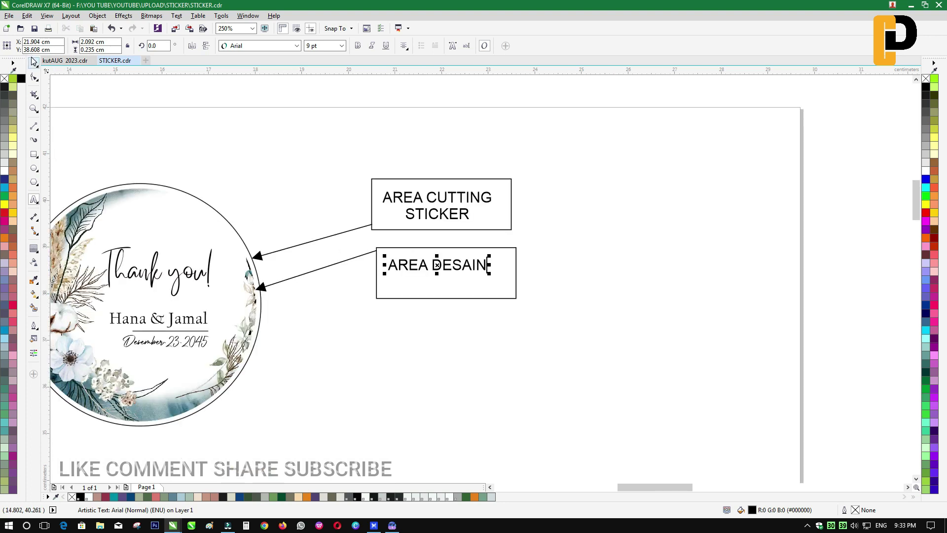
key("Escape")
- Examine the three finished stickers on the page together with the labelled cutting and design area arrows
scroll(388, 255, "down", 2)
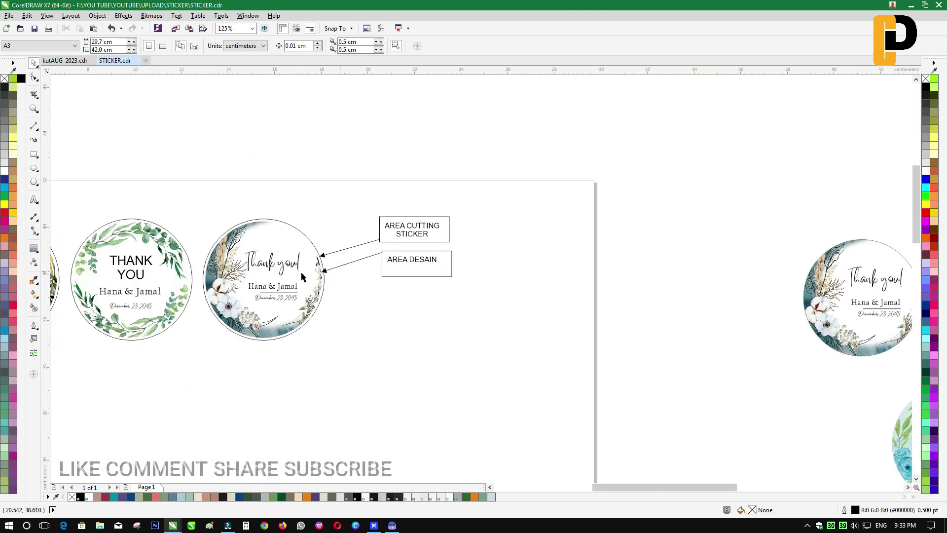
scroll(200, 241, "down", 2)
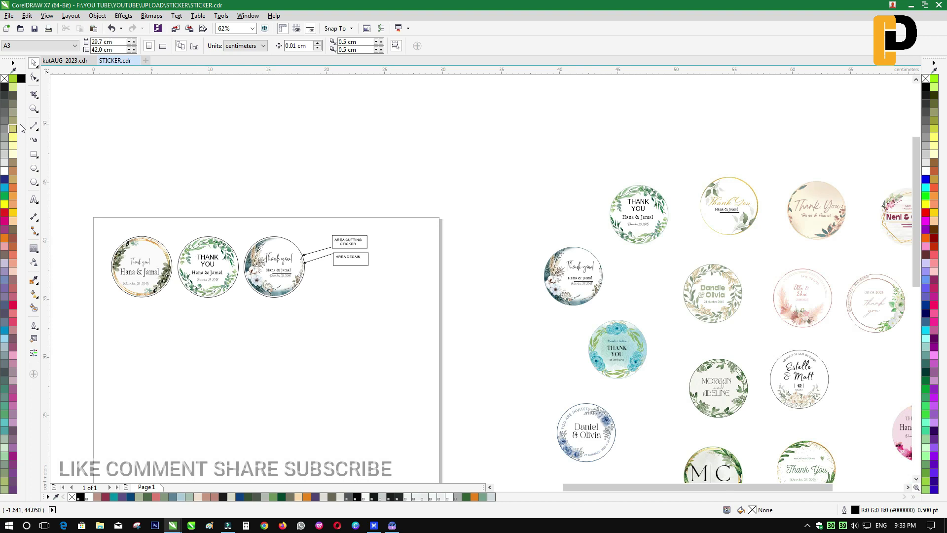
left_click(34, 109)
left_click_drag(89, 217, 380, 327)
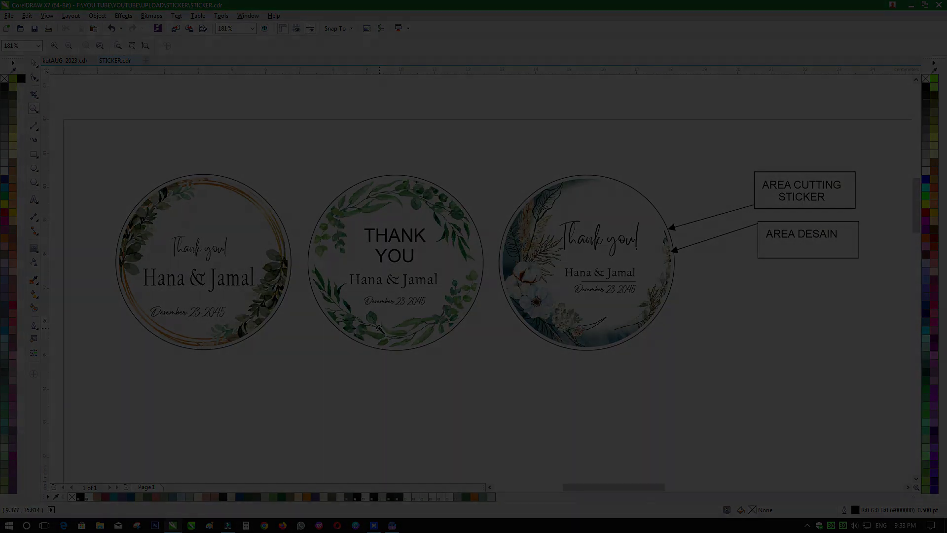